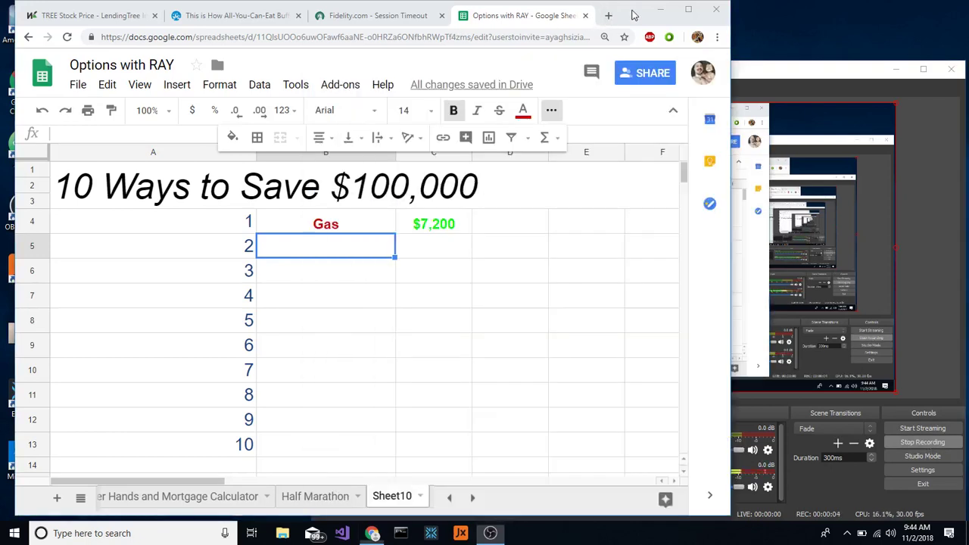
# Step: Bring the Chrome window with the Options with RAY sheet in front of OBS Studio
pyautogui.click(634, 15)
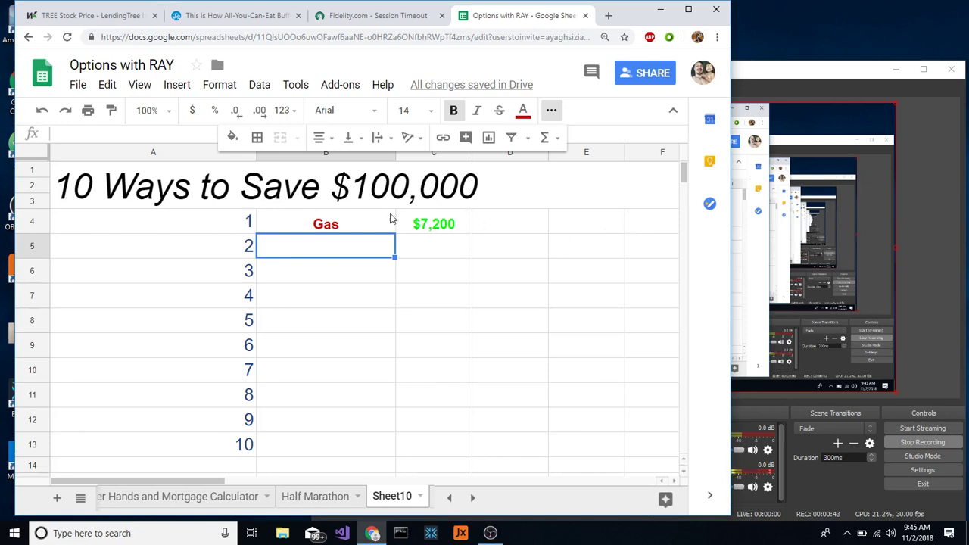
pyautogui.click(329, 228)
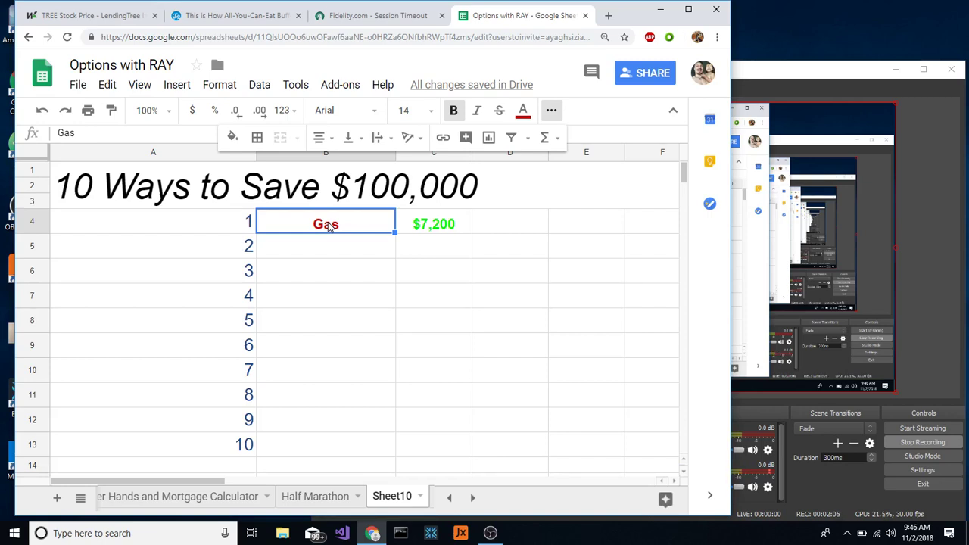
# Step: Enter 12000 in D4 and 19200 in E4 beside the Gas amount of $7,200
pyautogui.click(419, 227)
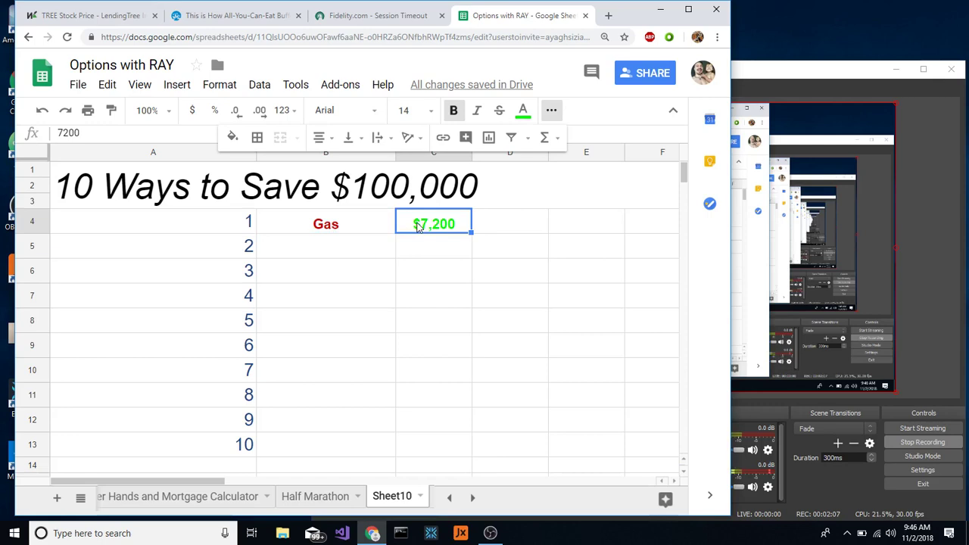
pyautogui.click(506, 227)
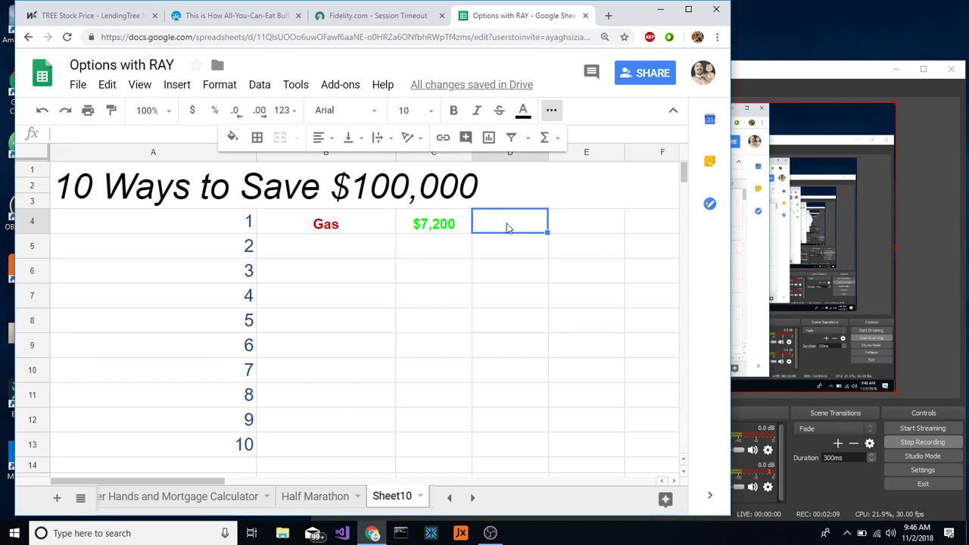
pyautogui.write('12000')
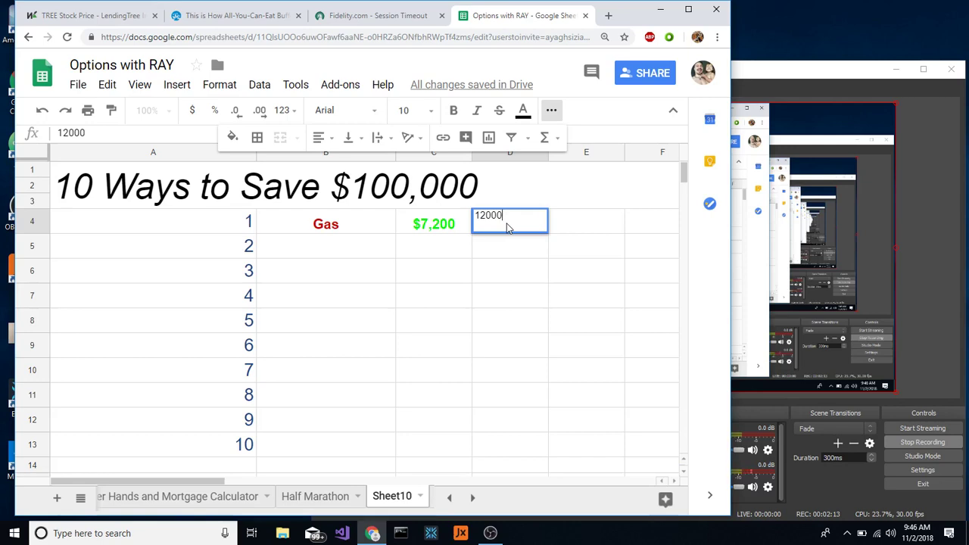
pyautogui.press('Tab')
pyautogui.write('19200')
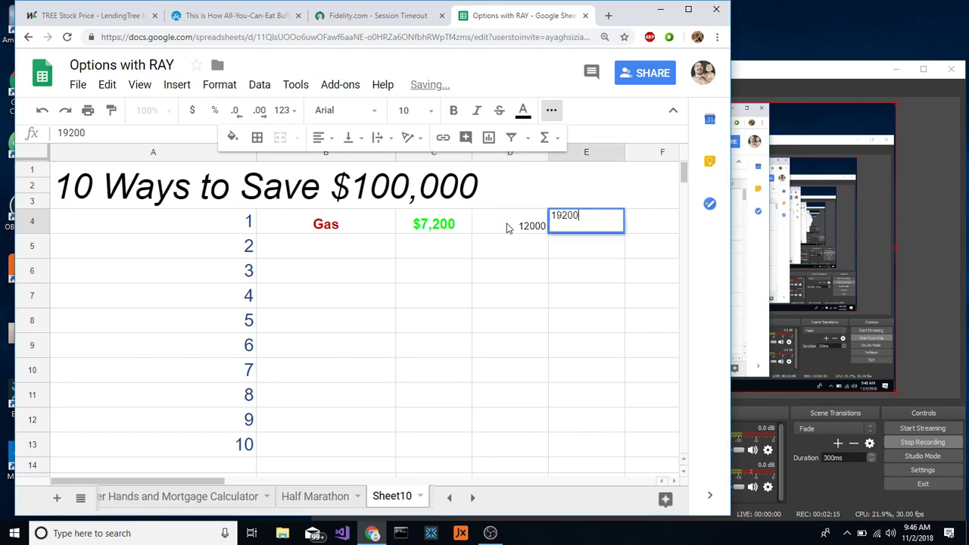
pyautogui.press('Return')
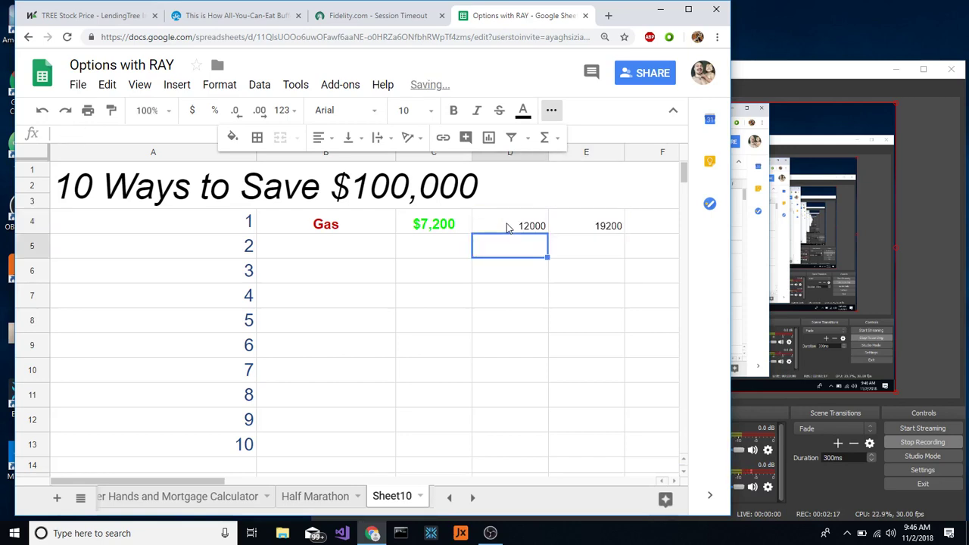
pyautogui.click(438, 246)
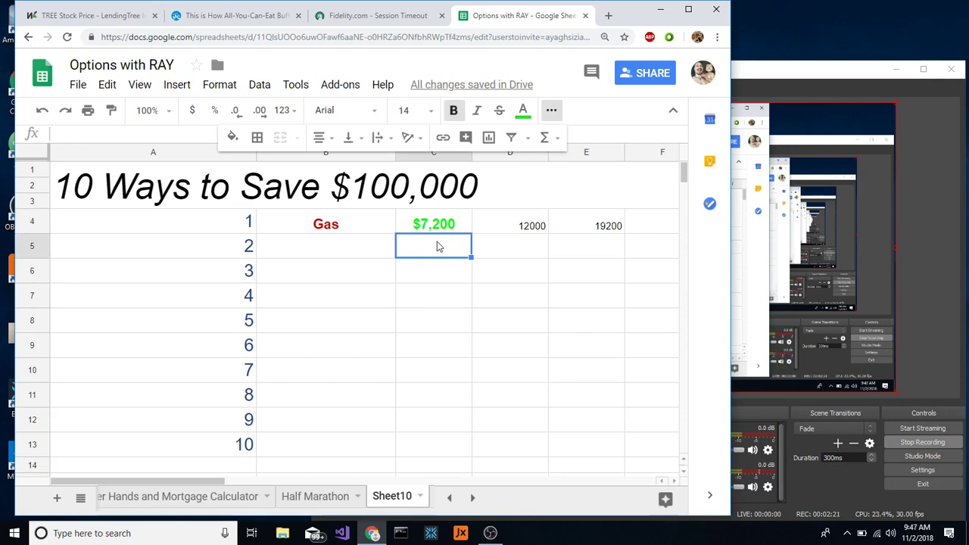
# Step: Type Credit Cards into B5 as savings item 2
pyautogui.click(359, 253)
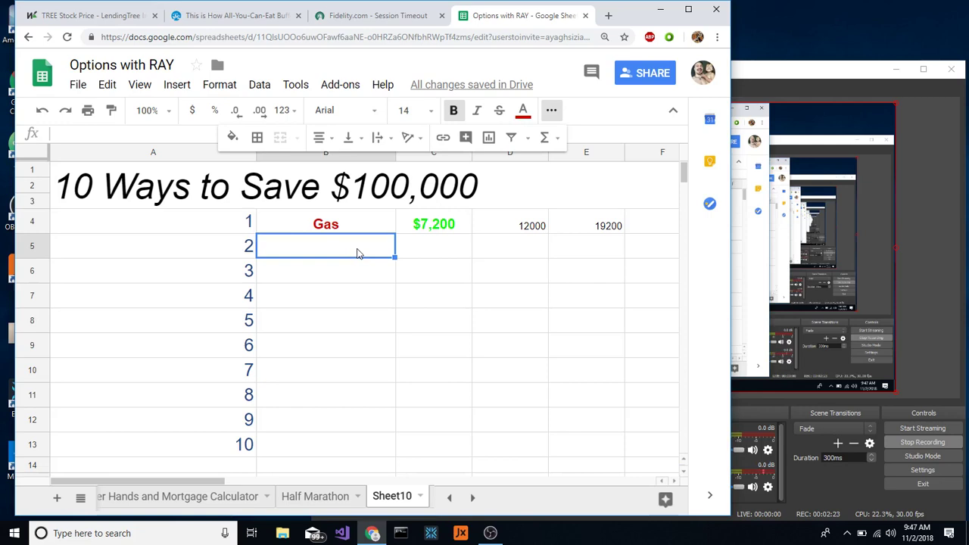
pyautogui.write('Credit ')
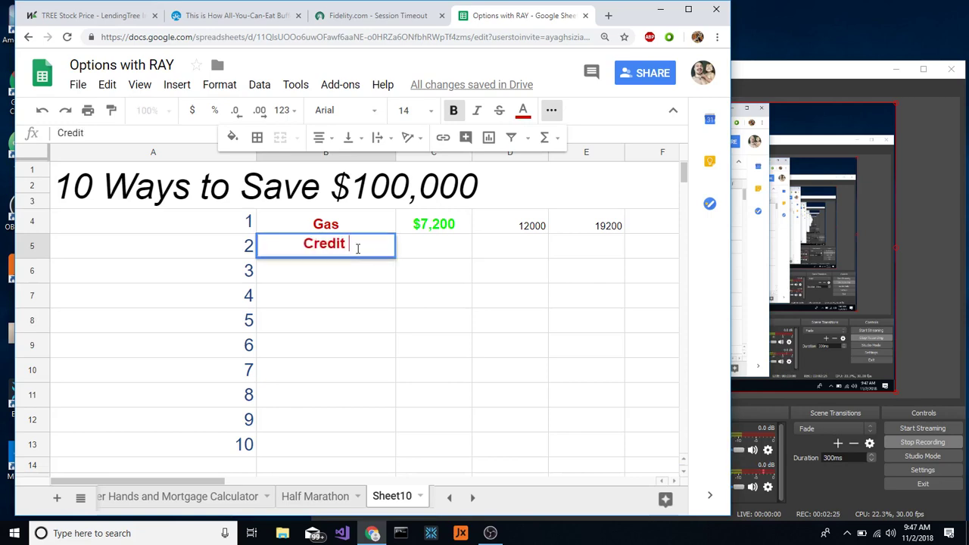
pyautogui.write('Cards')
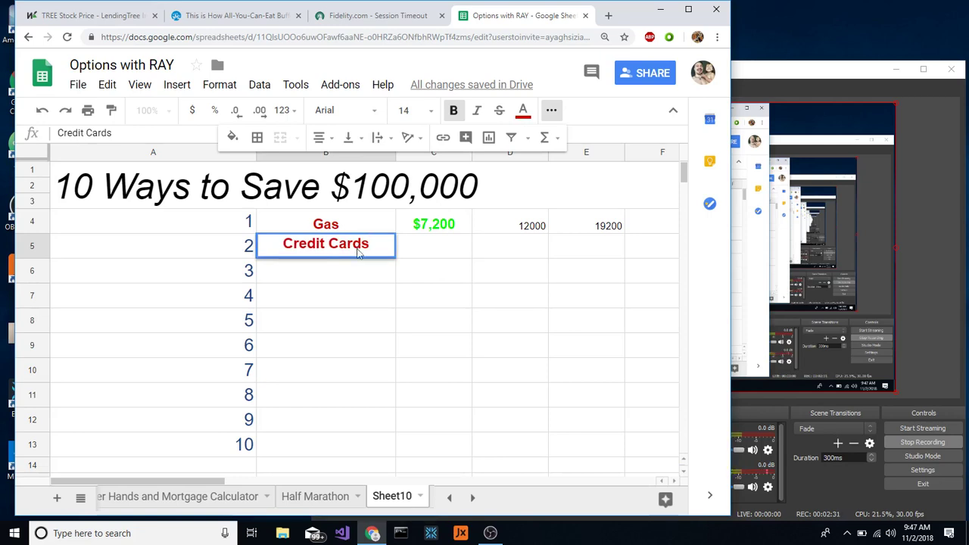
pyautogui.press('Tab')
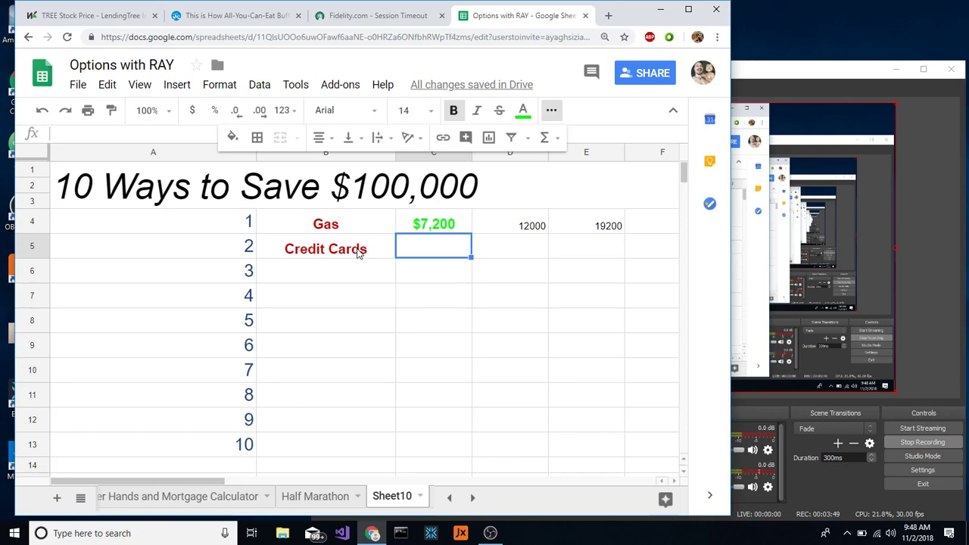
# Step: Enter 1500 as the Credit Cards amount in C5 and Groceries as item 3 in B6
pyautogui.write('150')
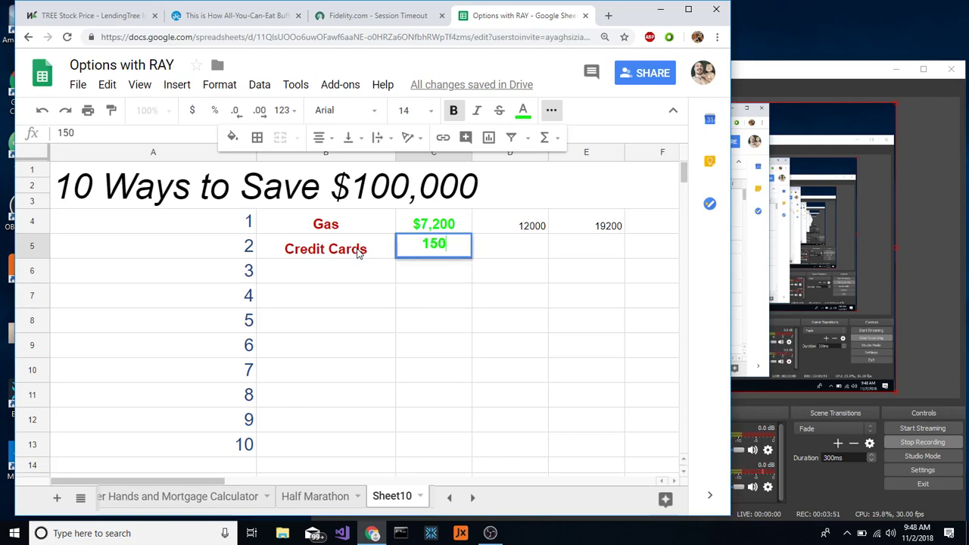
pyautogui.write('0')
pyautogui.press('Return')
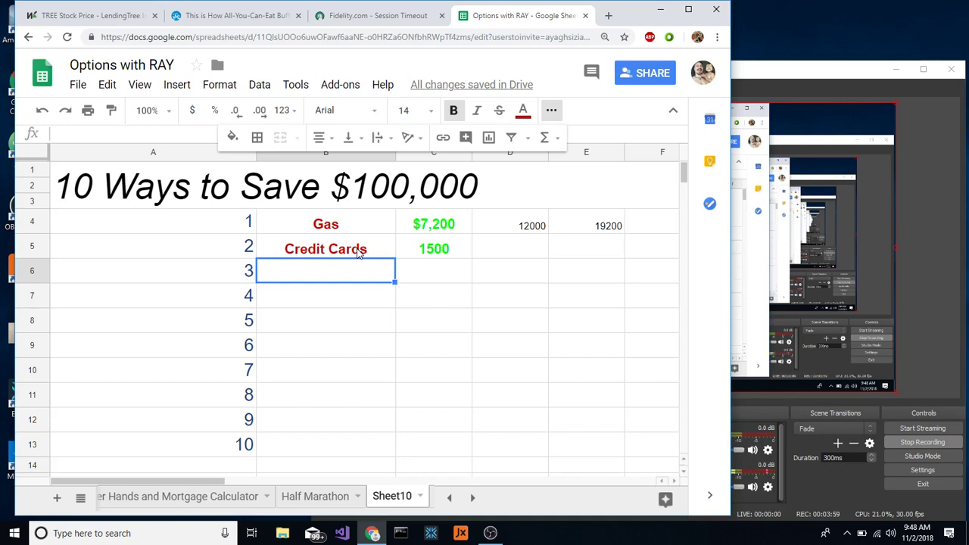
pyautogui.write('Grocerie')
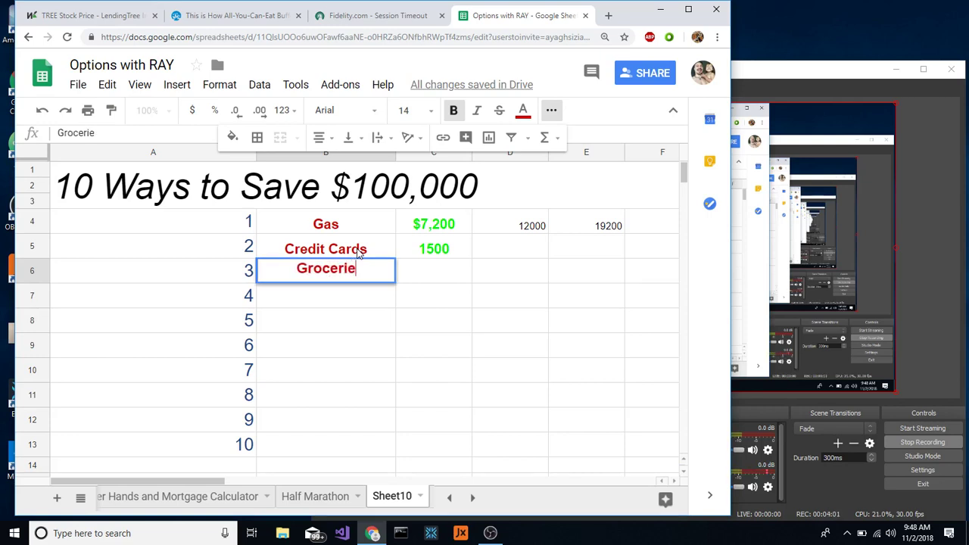
pyautogui.write('s')
pyautogui.press('Return')
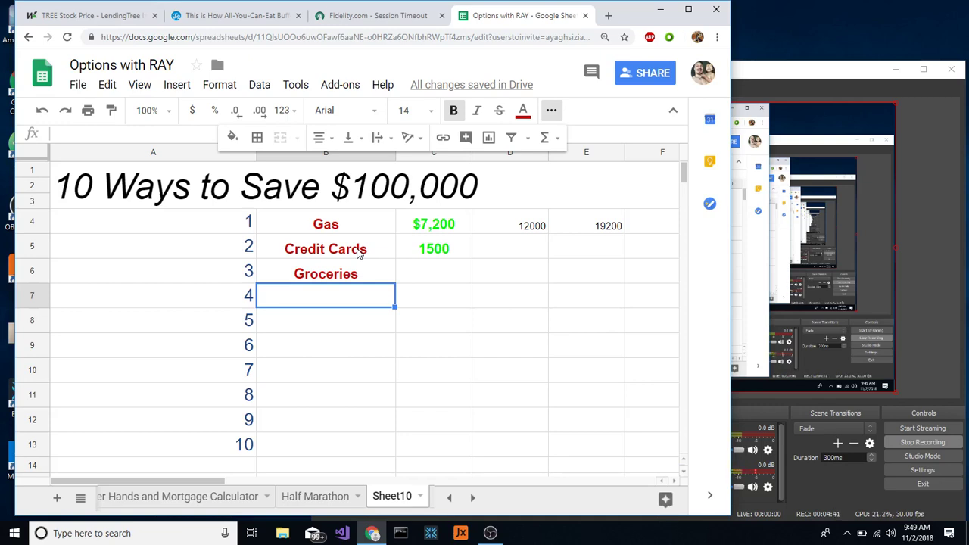
# Step: Enter 35000 in C6 as the Groceries amount
pyautogui.click(436, 276)
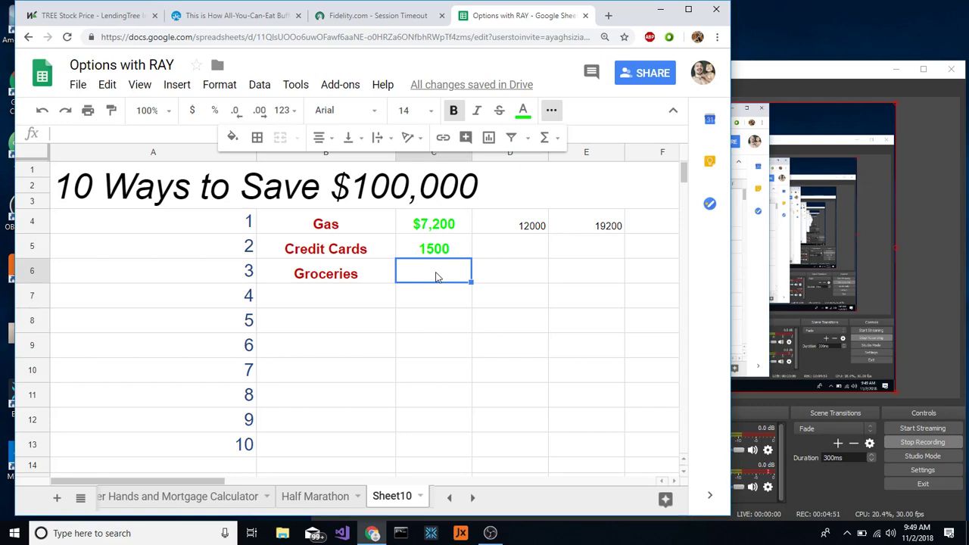
pyautogui.write('35000')
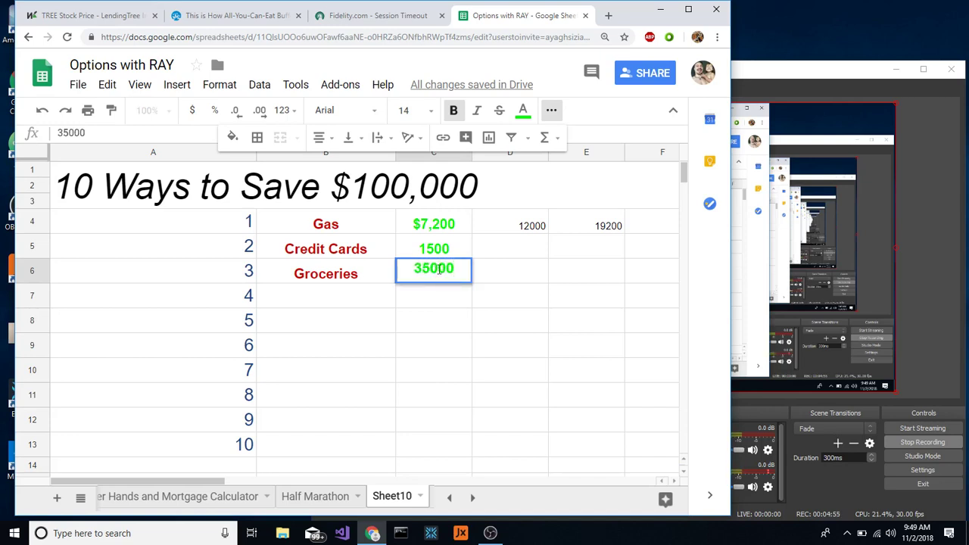
pyautogui.click(490, 274)
# Step: Format the amounts in C4:C13 as dollar currency and reduce their decimal places
pyautogui.moveTo(438, 250); pyautogui.dragTo(434, 450)
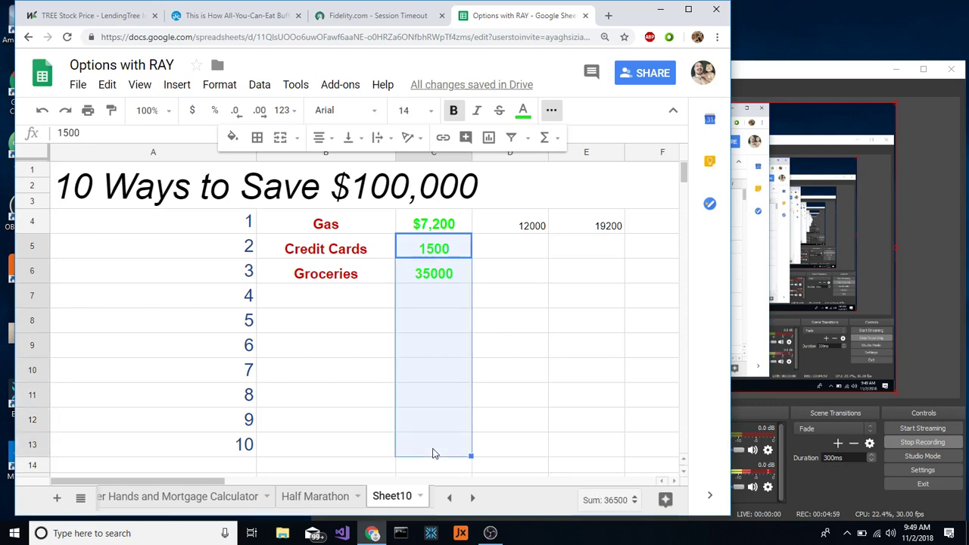
pyautogui.click(193, 111)
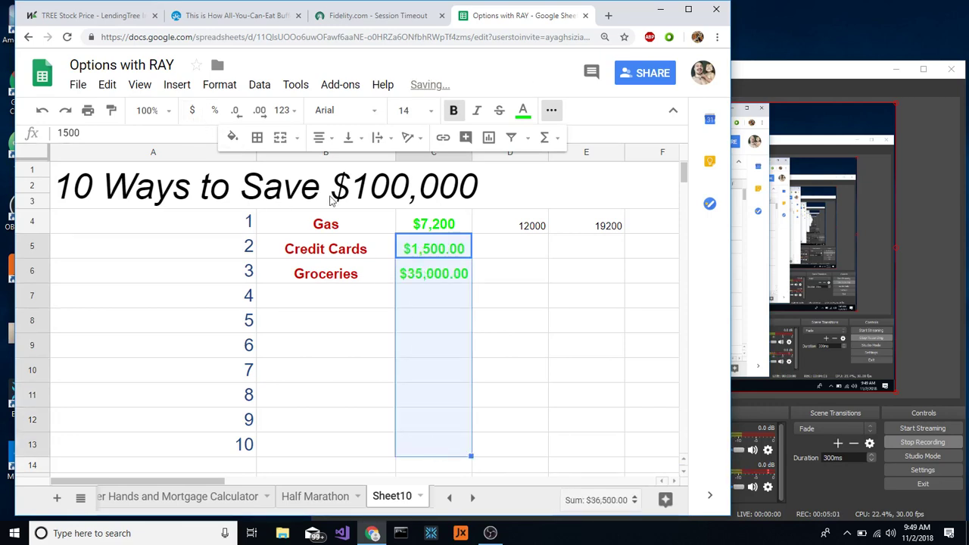
pyautogui.click(438, 222)
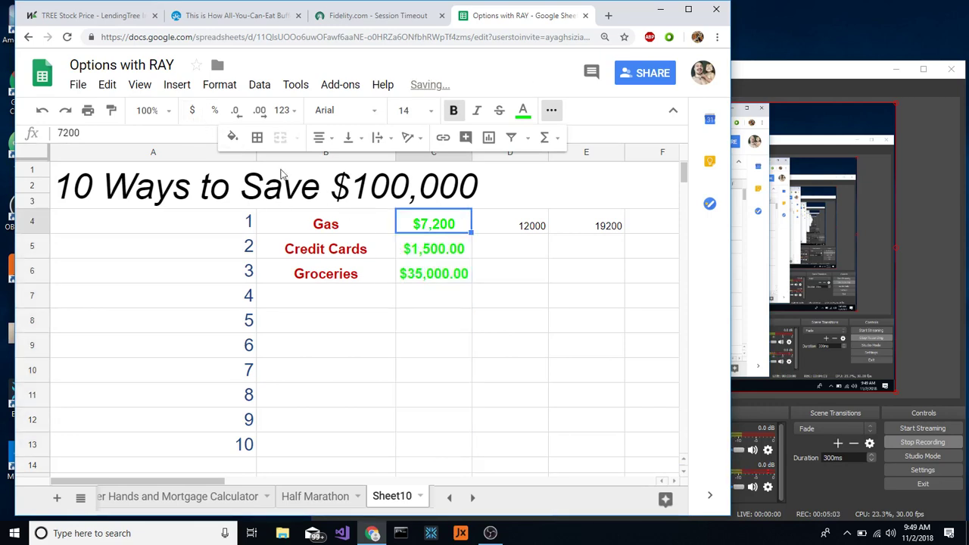
pyautogui.click(193, 112)
pyautogui.moveTo(431, 444); pyautogui.dragTo(436, 230)
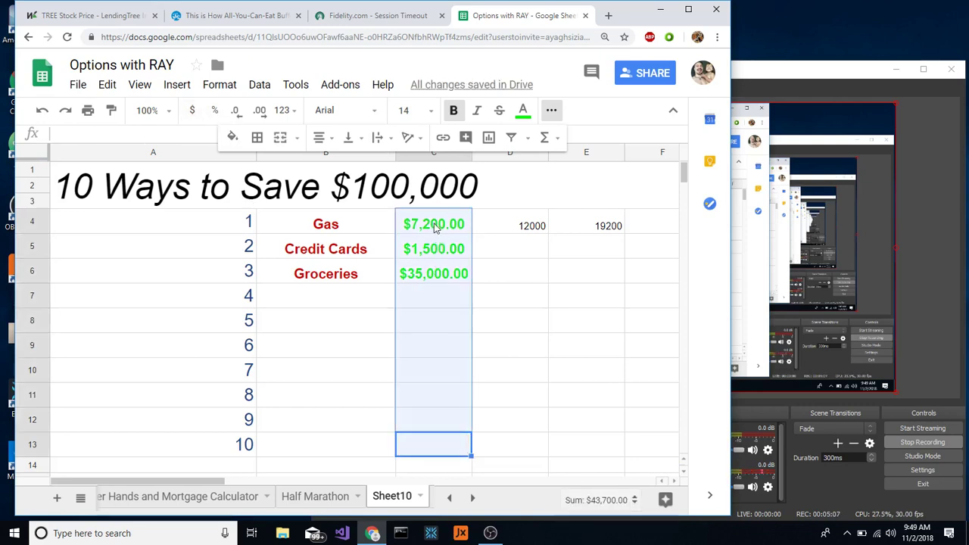
pyautogui.click(238, 111)
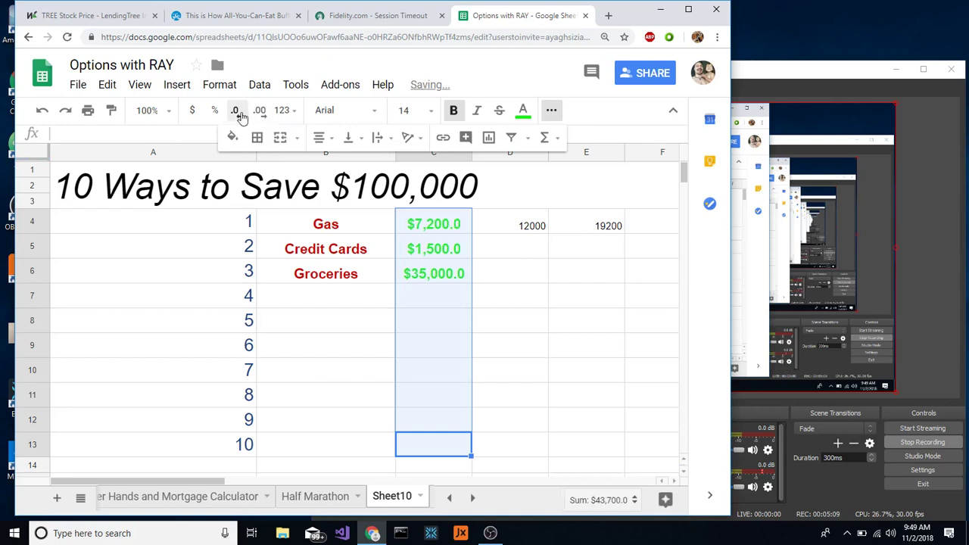
# Step: Remove the remaining decimals so amounts read $7,200, $1,500 and $35,000, then select B7
pyautogui.click(238, 112)
pyautogui.click(523, 279)
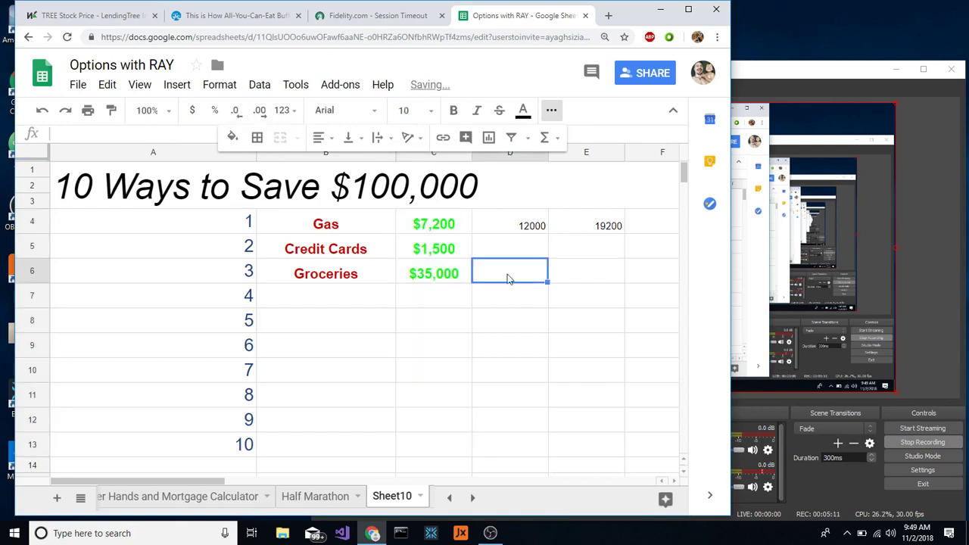
pyautogui.click(327, 296)
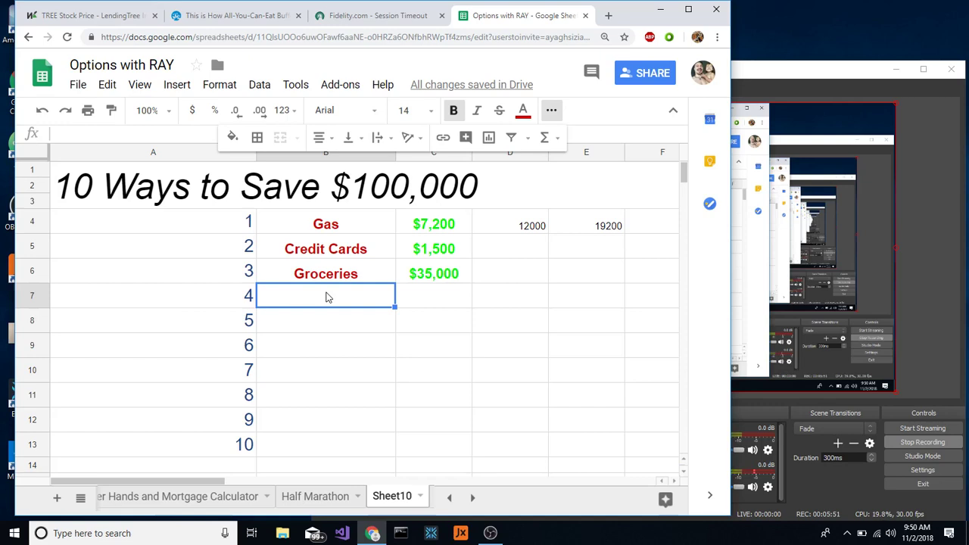
# Step: Type Fast Food into B7 as savings item 4
pyautogui.write('Fast')
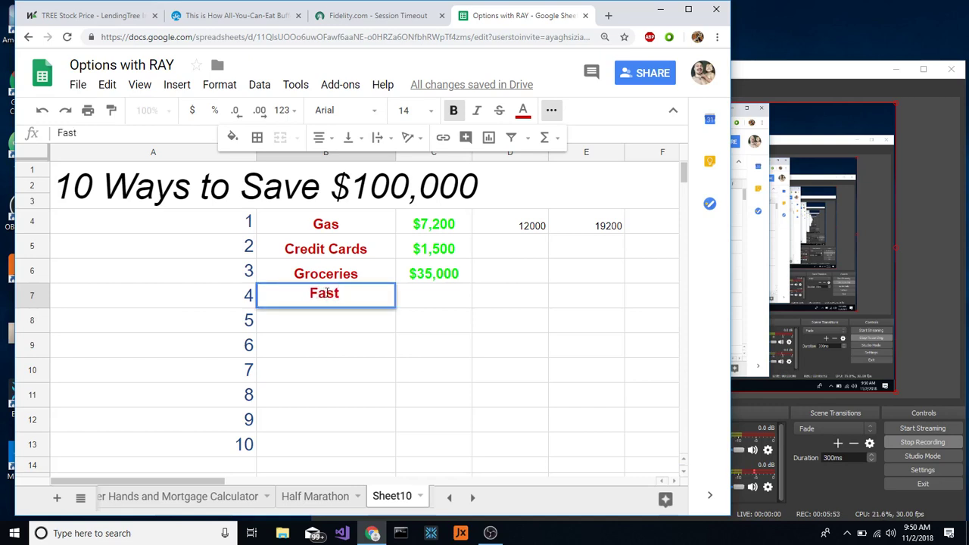
pyautogui.write(' Food')
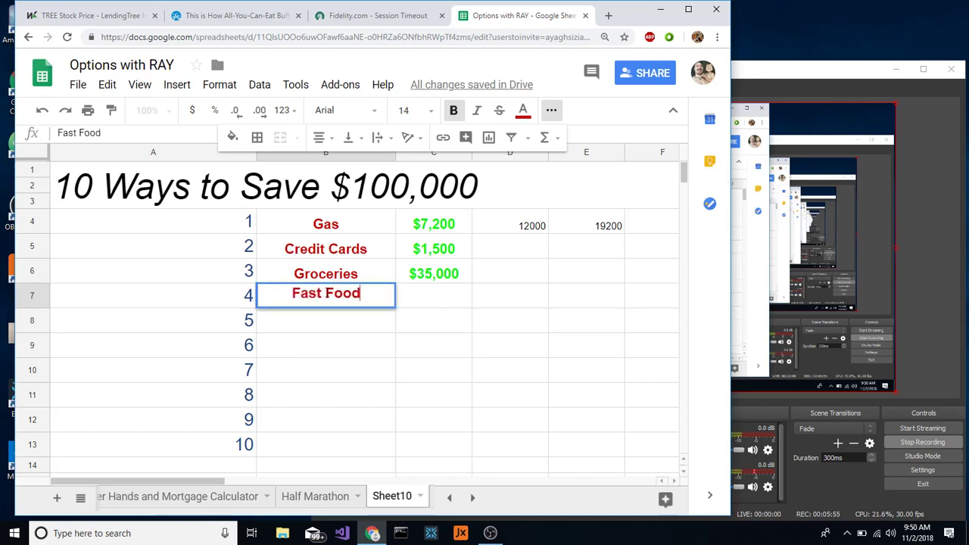
pyautogui.press('Tab')
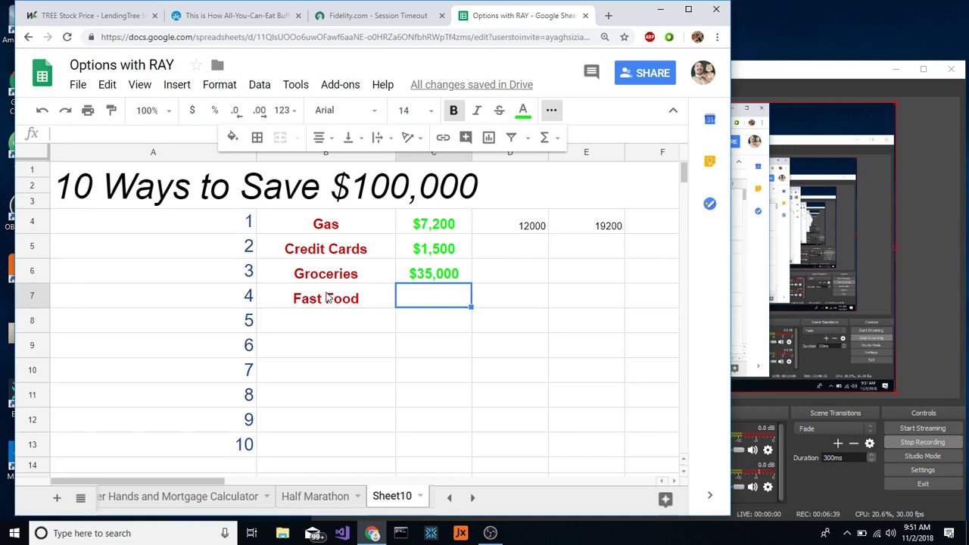
# Step: Enter 15000 in C7 as the Fast Food amount
pyautogui.write('15000')
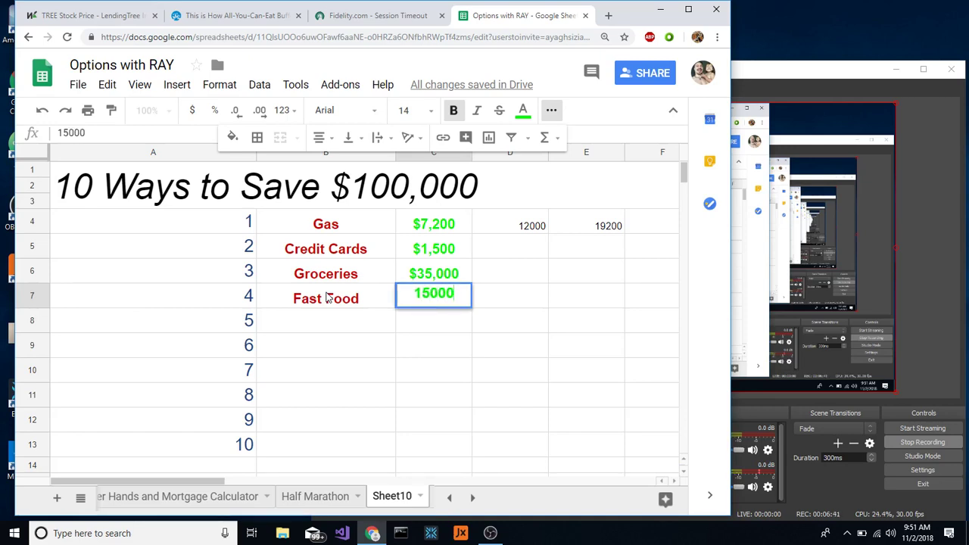
pyautogui.press('Return')
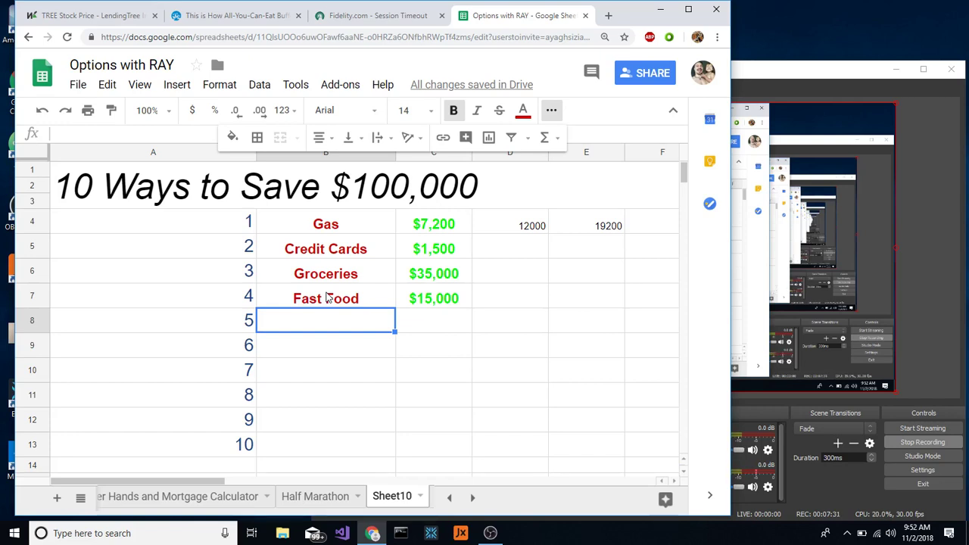
# Step: Add Clothes in B8 with an amount of 15000 in C8
pyautogui.write('Cloth')
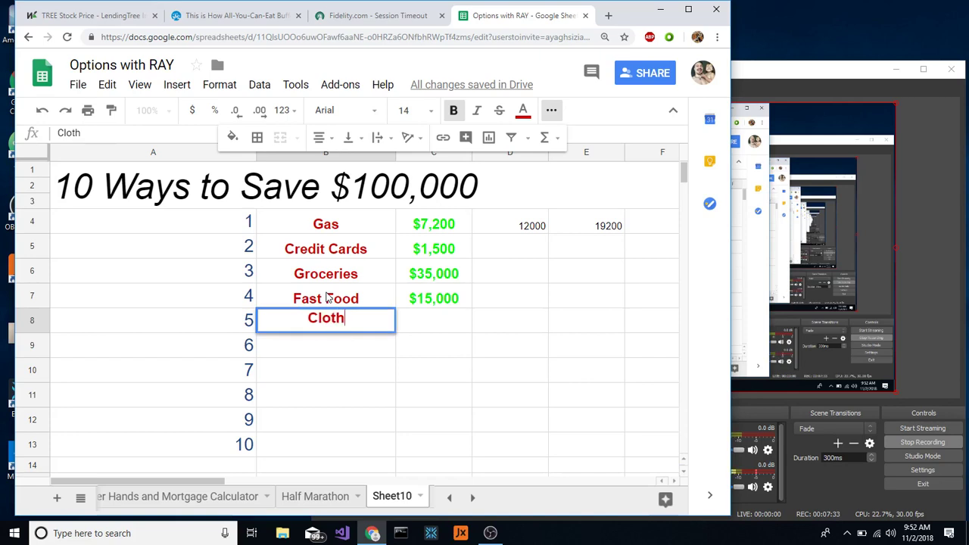
pyautogui.write('es')
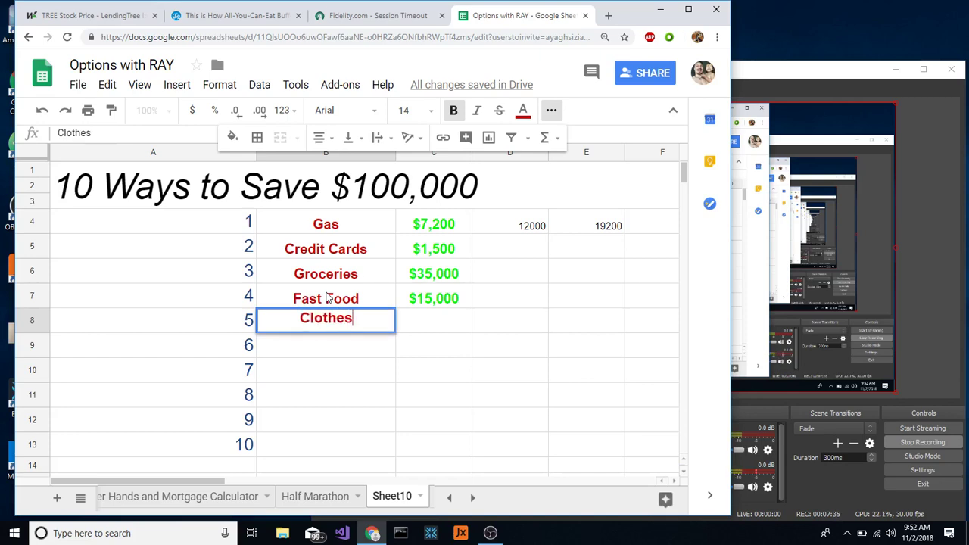
pyautogui.press('Tab')
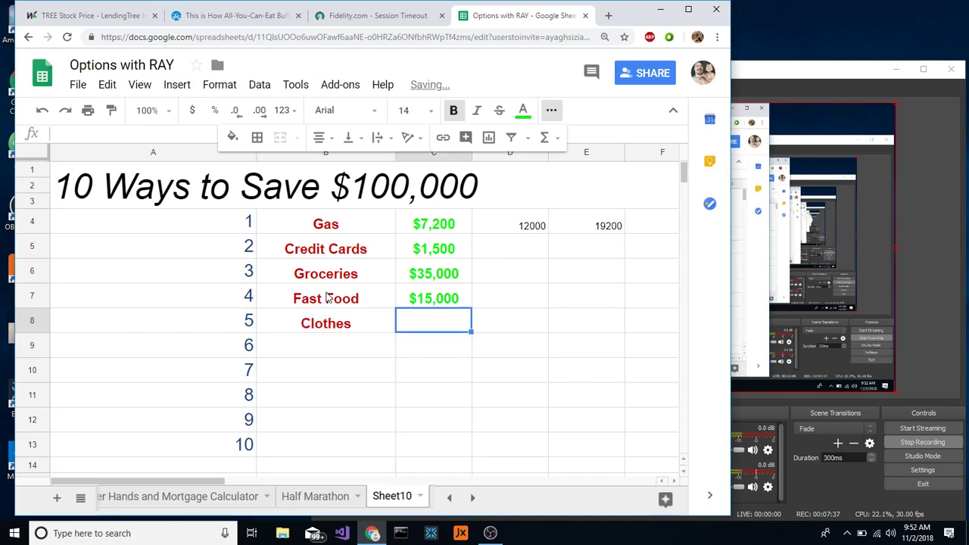
pyautogui.write('15000')
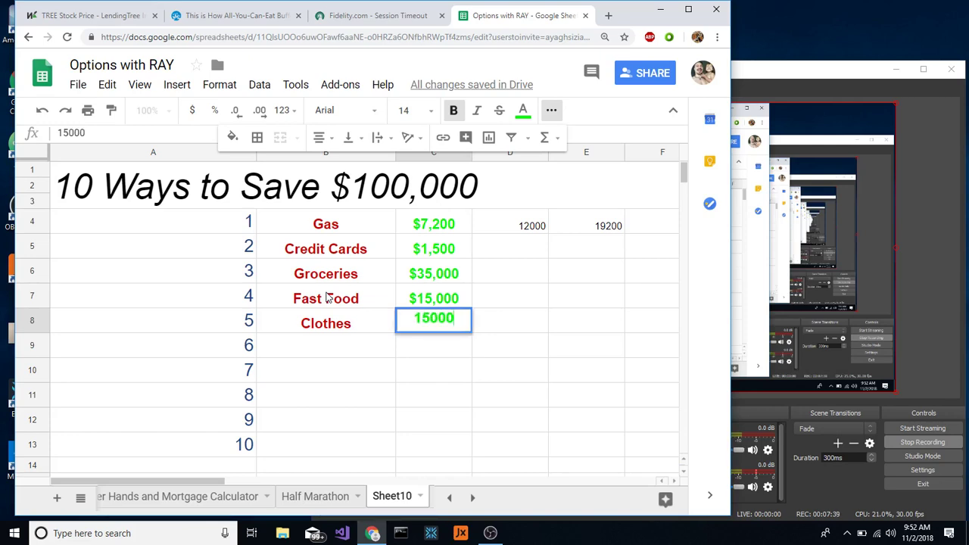
pyautogui.press('Return')
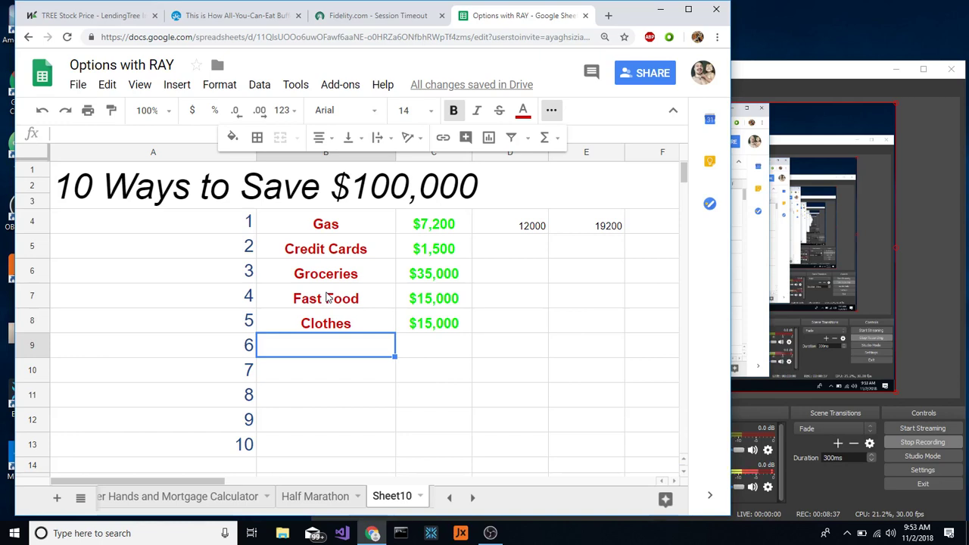
# Step: Type Drinks into B9 as savings item 6
pyautogui.write('Drinks')
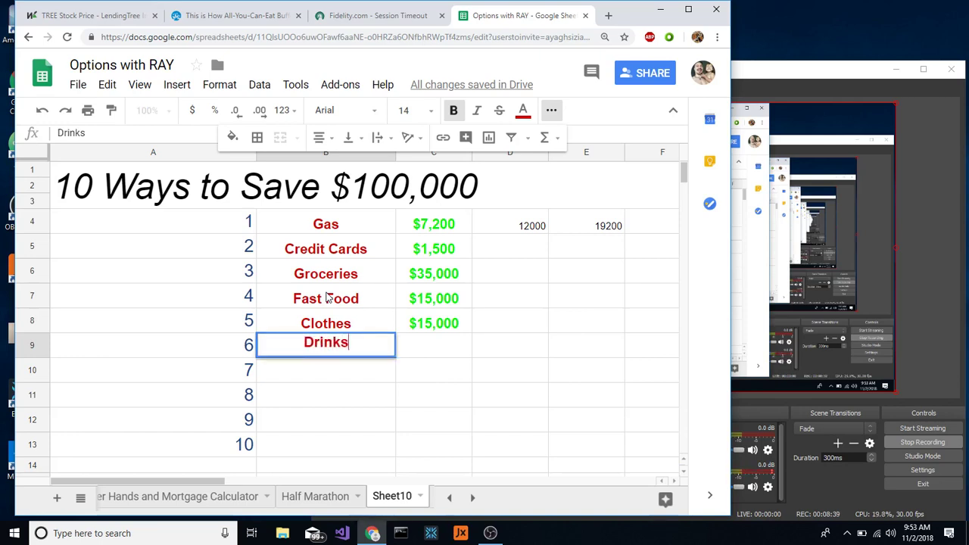
pyautogui.press('Tab')
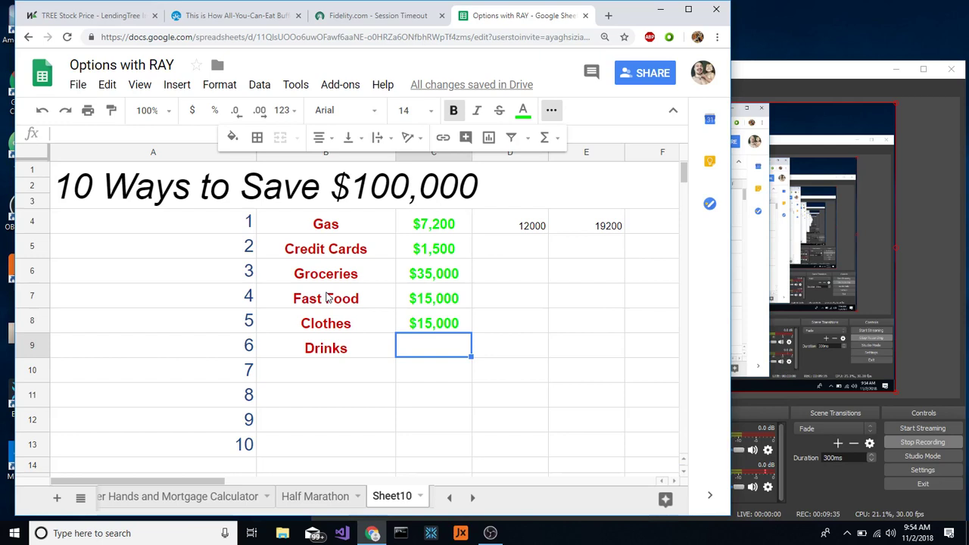
# Step: Enter 15,000 in cell C9 as the Drinks savings amount
pyautogui.write('15,000')
pyautogui.press('Return')
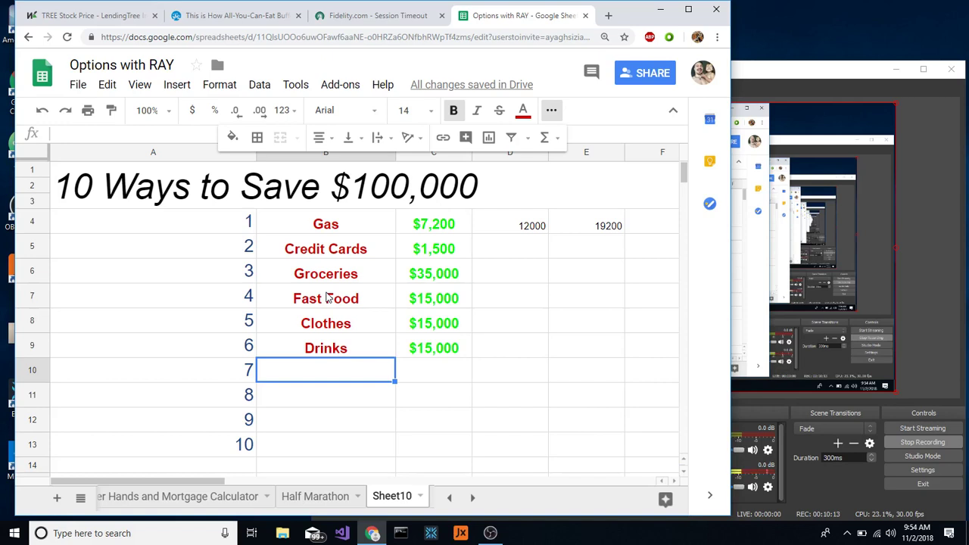
# Step: Enter Cigarettes in B10 and 40000 in C10, correcting a mistyped amount
pyautogui.write('Cigar')
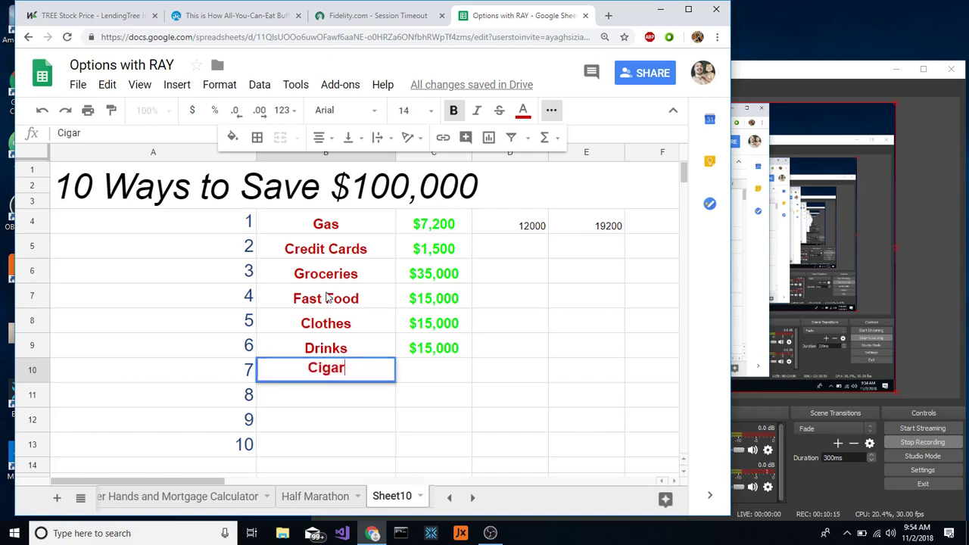
pyautogui.write('ettes')
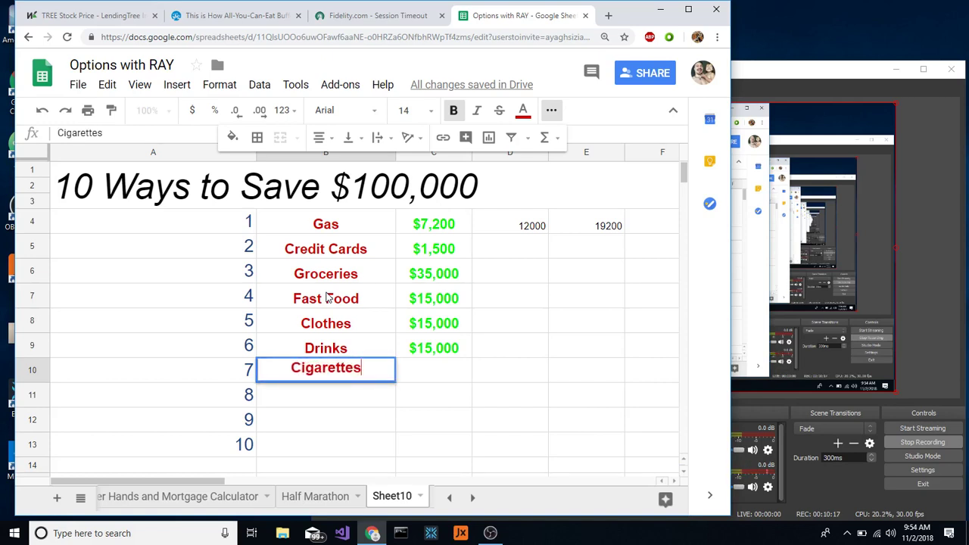
pyautogui.press('Tab')
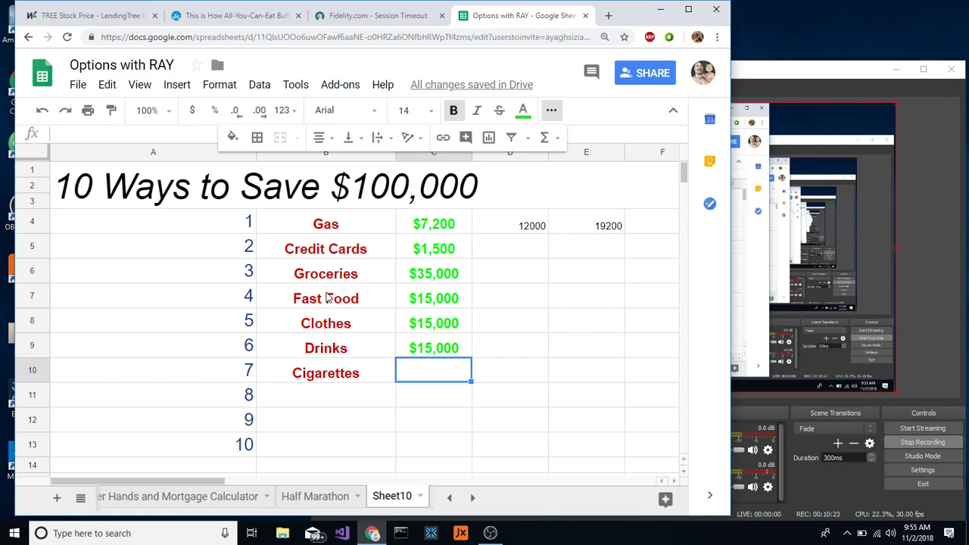
pyautogui.write('$0')
pyautogui.press('BackSpace')
pyautogui.press('BackSpace')
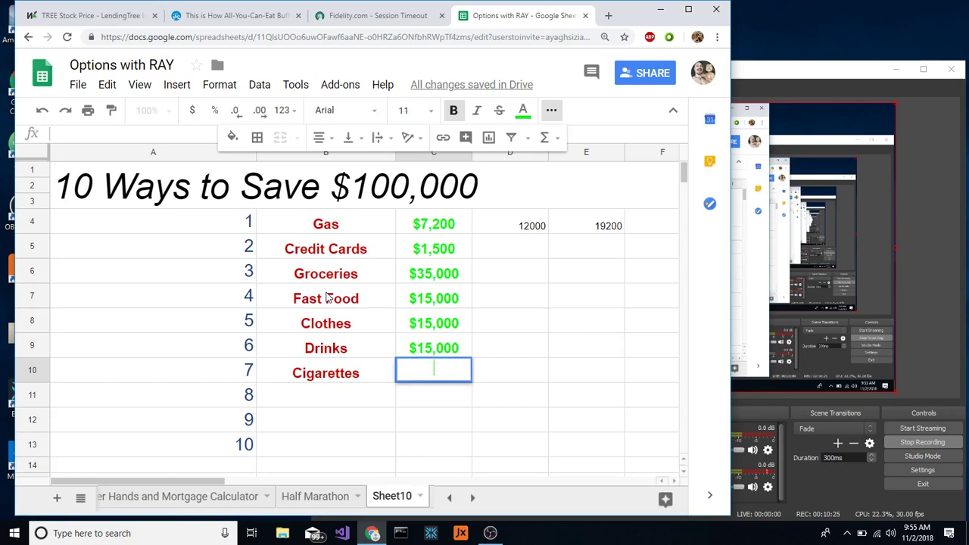
pyautogui.write('40000')
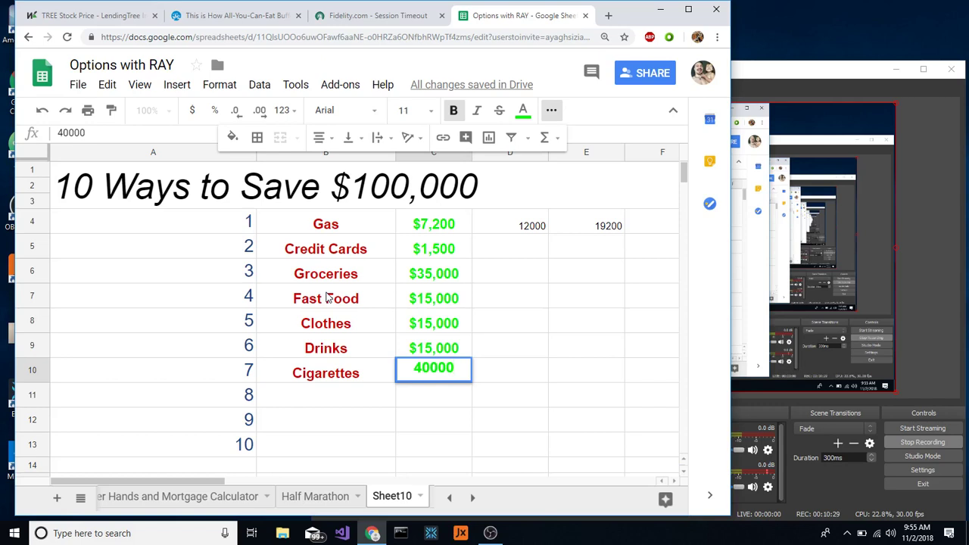
pyautogui.press('Return')
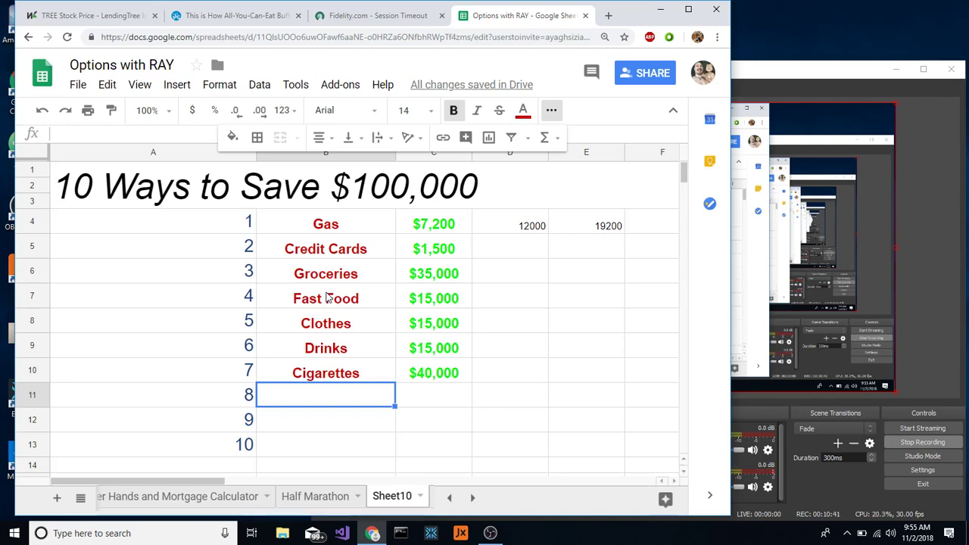
# Step: Type Car Repairs into B11 as item 8, moving on to C11
pyautogui.write('Car ')
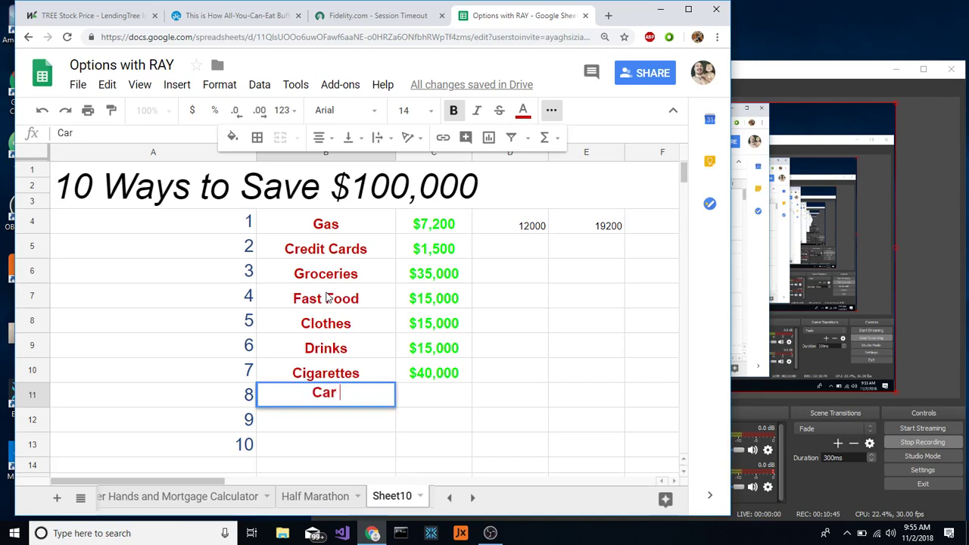
pyautogui.write('Repairs')
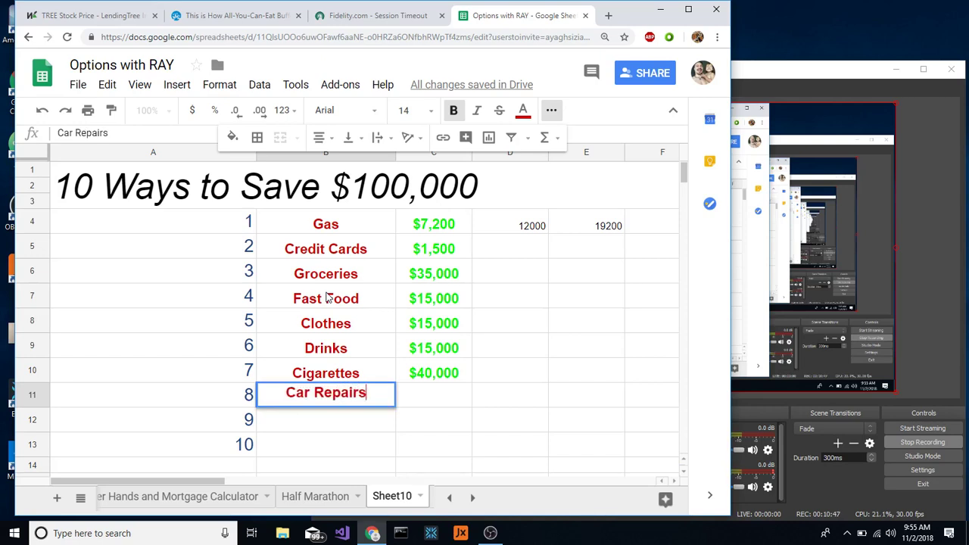
pyautogui.press('Tab')
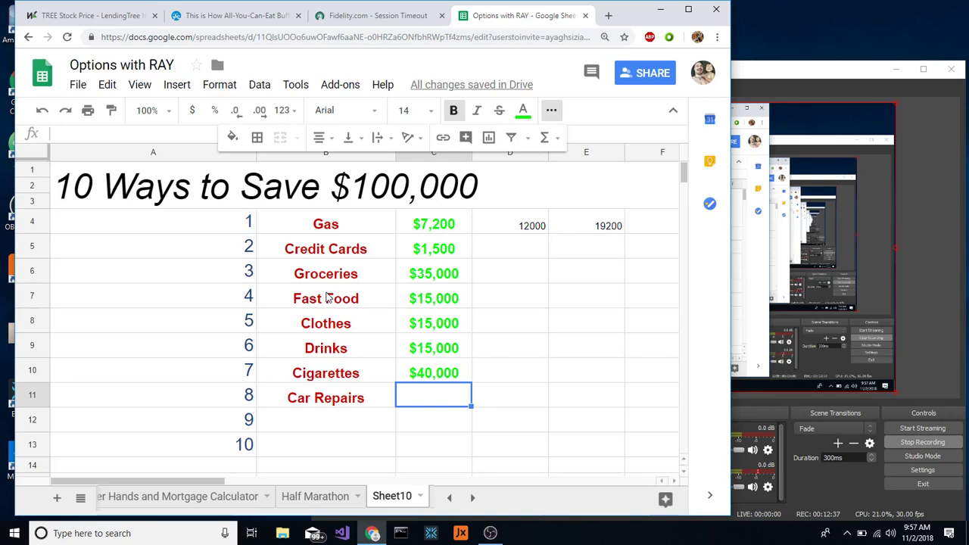
# Step: Enter 20000 in C11 as the Car Repairs amount
pyautogui.write('2000')
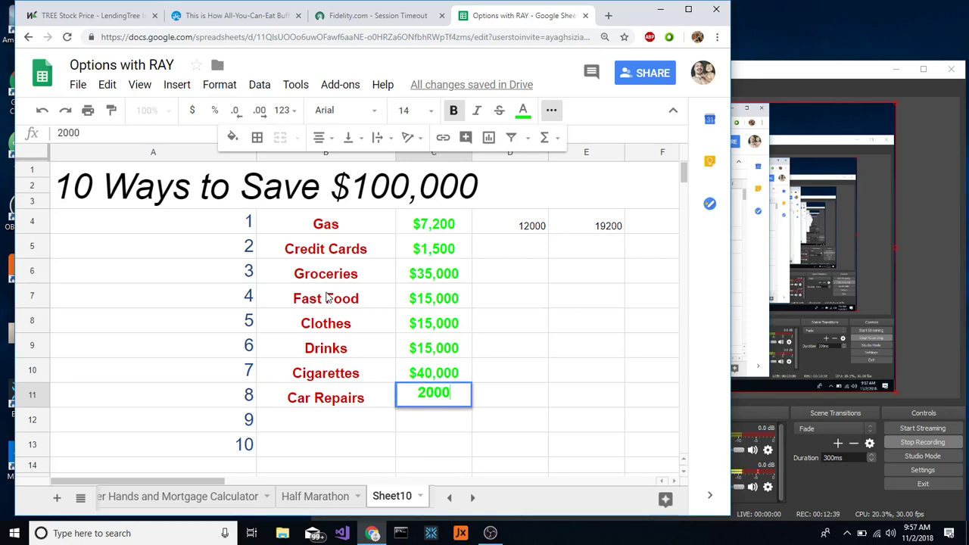
pyautogui.write('0')
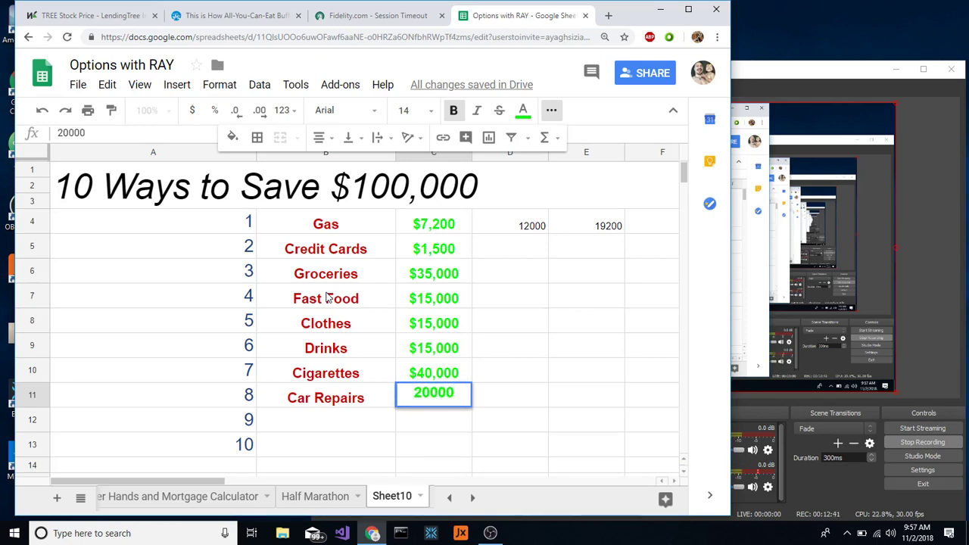
pyautogui.press('Return')
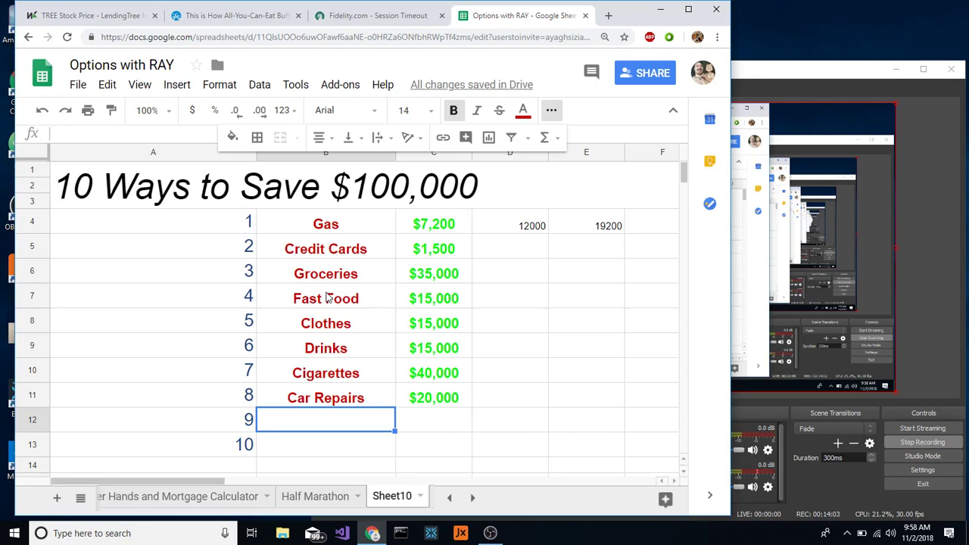
# Step: Enter takeout in B12 and 30000 in C12, fixing a mistyped 2000
pyautogui.write('takeout')
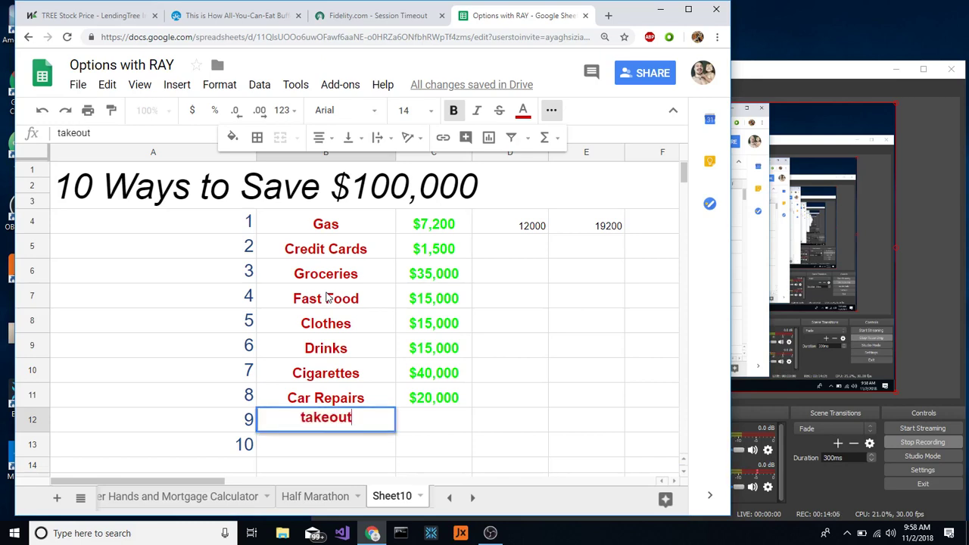
pyautogui.press('Tab')
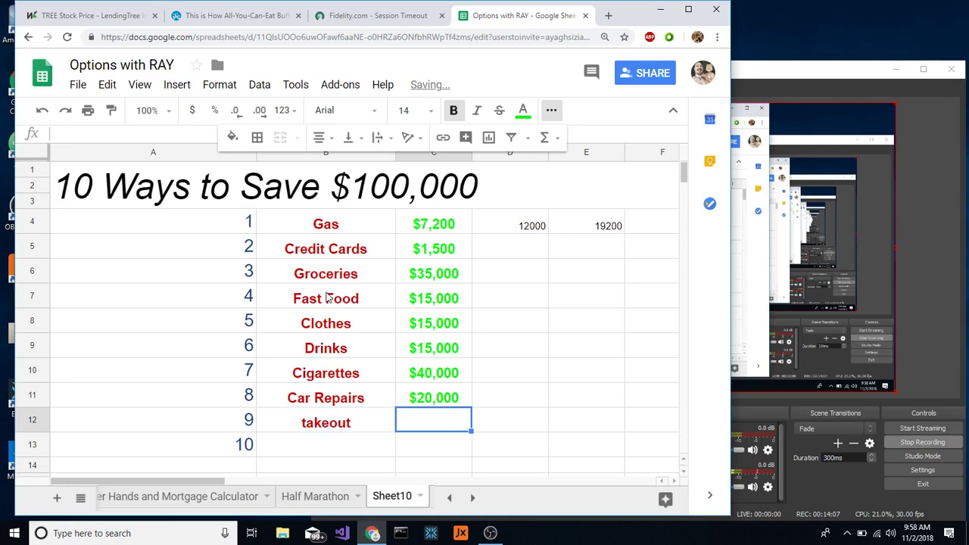
pyautogui.write('2000')
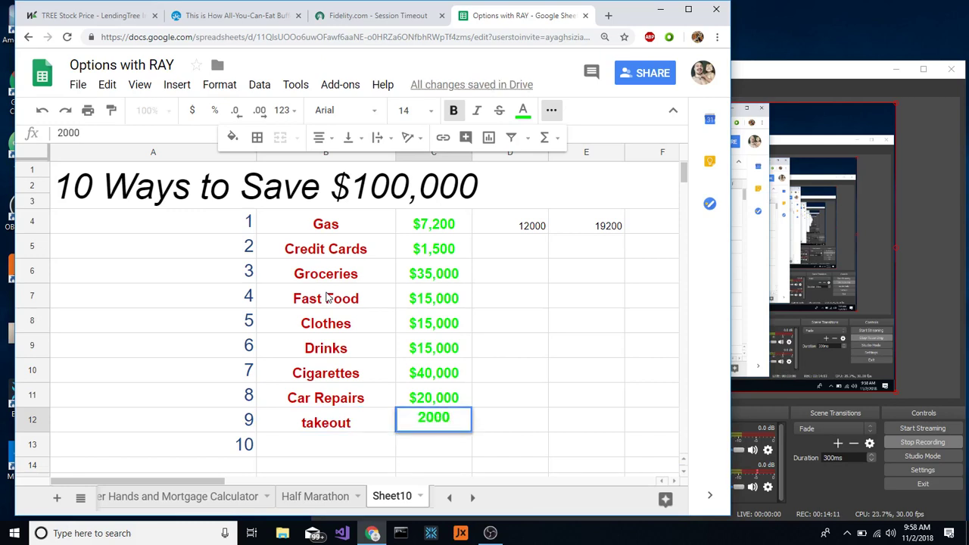
pyautogui.press('BackSpace')
pyautogui.press('BackSpace')
pyautogui.press('BackSpace')
pyautogui.press('BackSpace')
pyautogui.write('3000')
pyautogui.write('0')
pyautogui.press('Return')
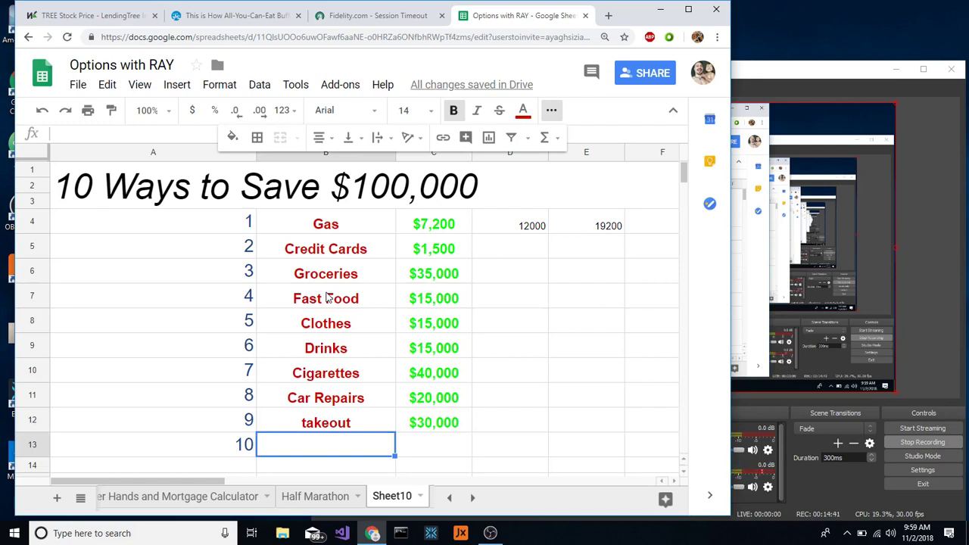
# Step: Enter Taxi Uber Lyft in B13 and 5,000 in C13
pyautogui.write('Tac')
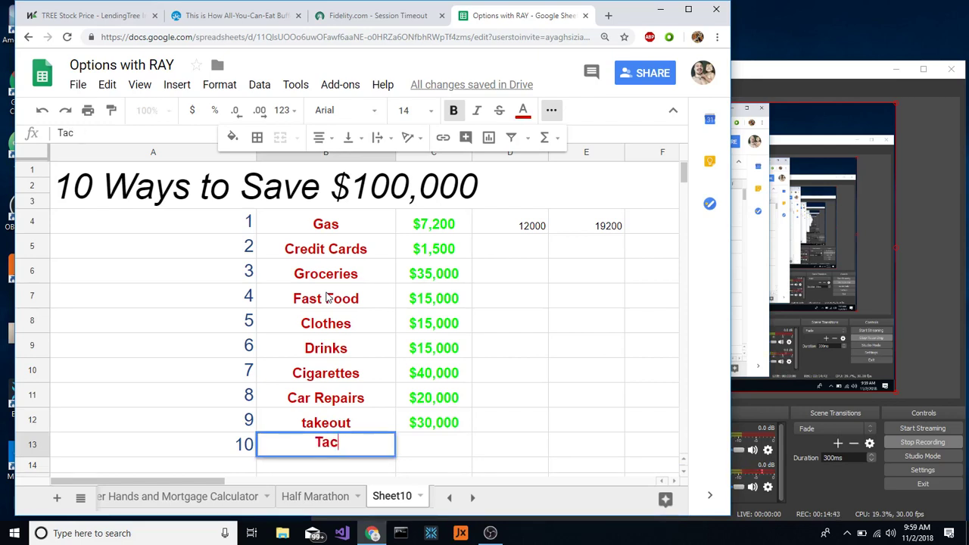
pyautogui.press('BackSpace')
pyautogui.write('xi Uber Lyft')
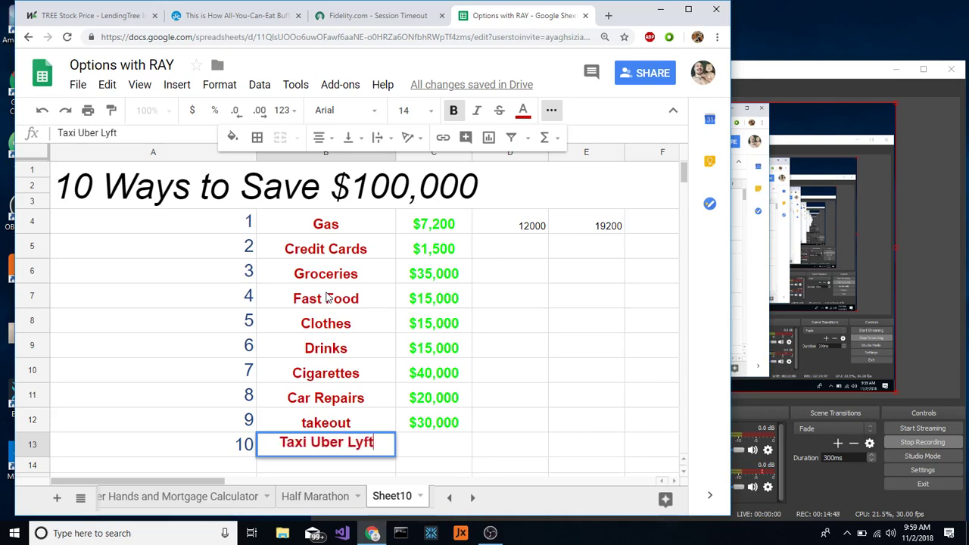
pyautogui.press('Tab')
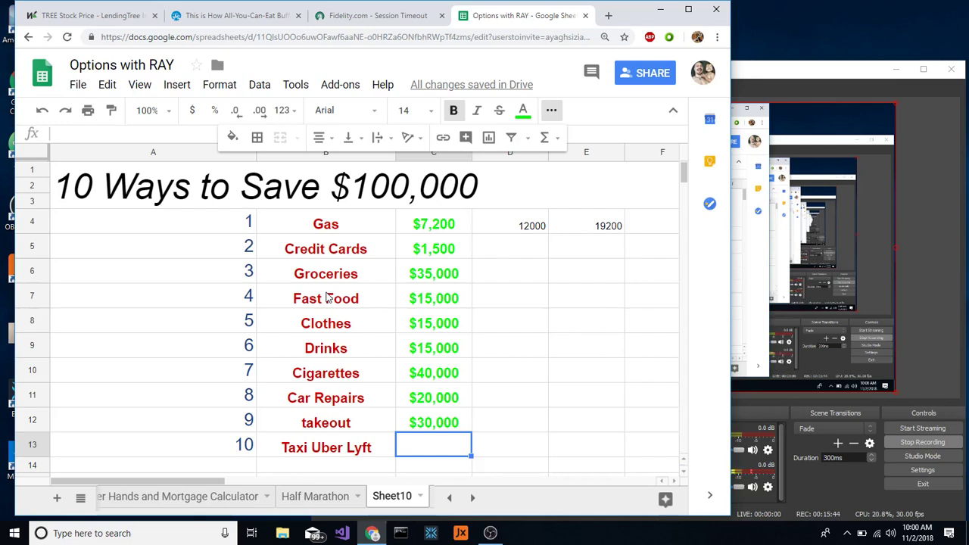
pyautogui.write('5,00')
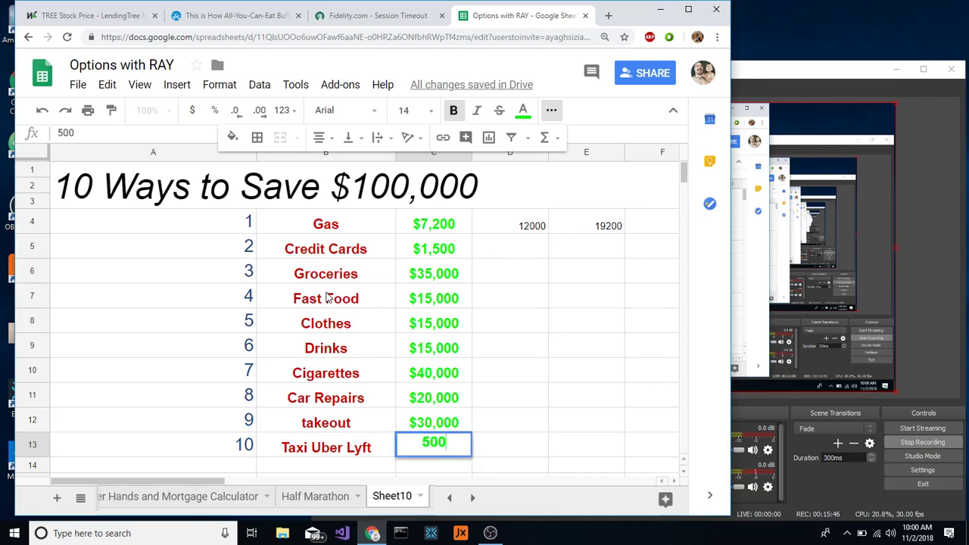
pyautogui.write('0')
pyautogui.press('Return')
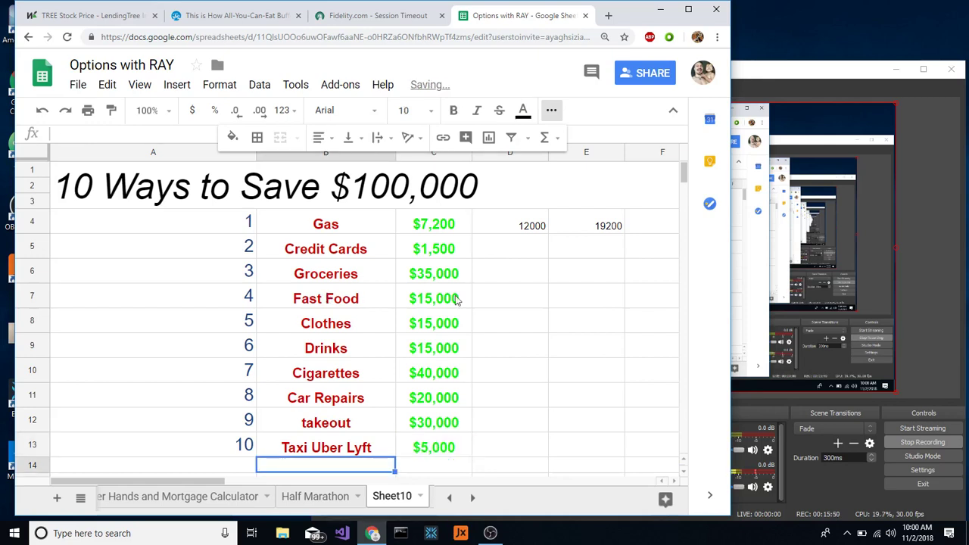
# Step: Put =sum(C4:C13) in C14, selecting the ten amounts, for a $183,700 total
pyautogui.scroll(-1, 522, 370)
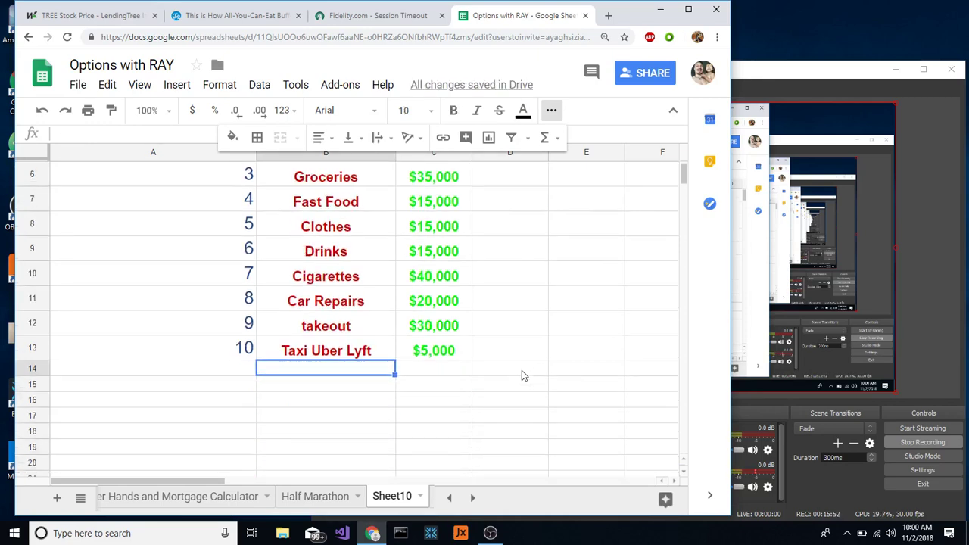
pyautogui.click(433, 374)
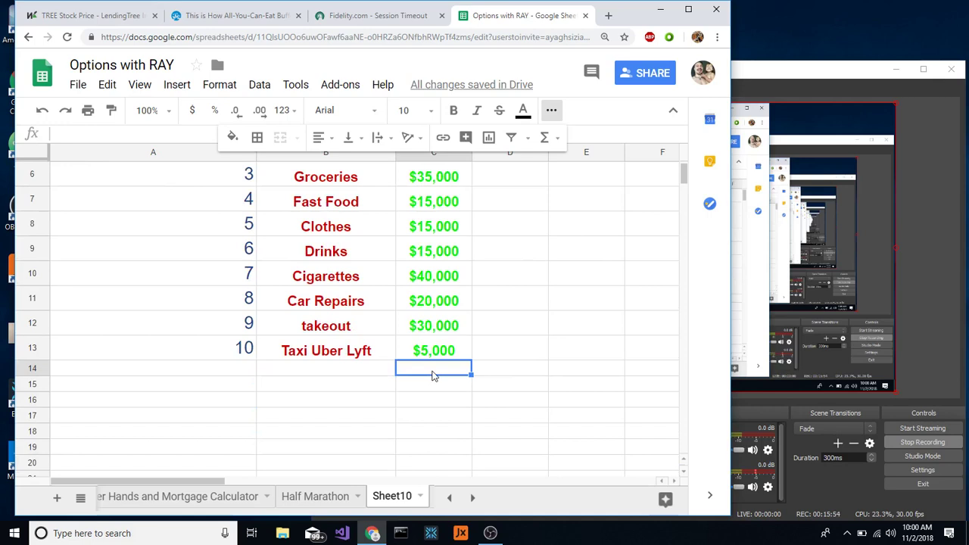
pyautogui.write('=sum')
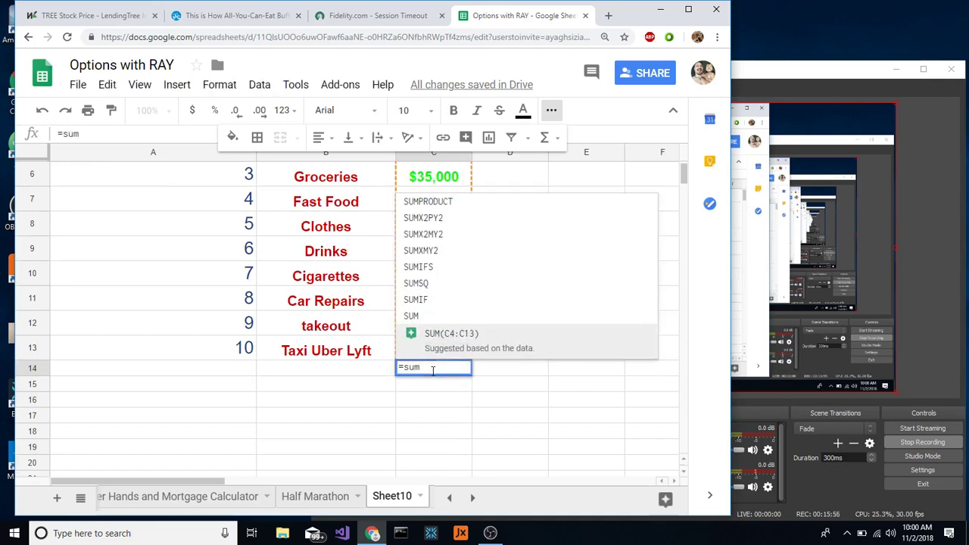
pyautogui.write('(')
pyautogui.press('Return')
pyautogui.click(432, 371)
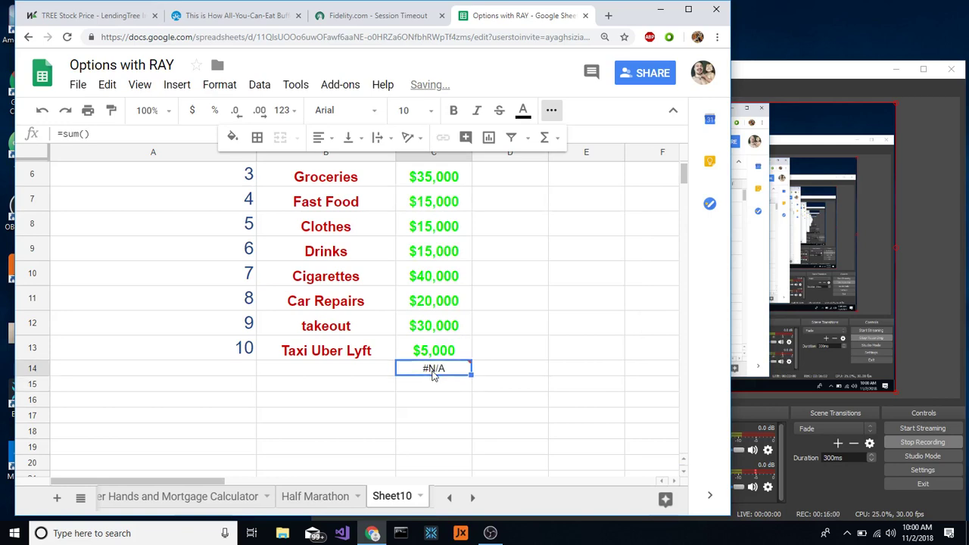
pyautogui.scroll(1, 520, 350)
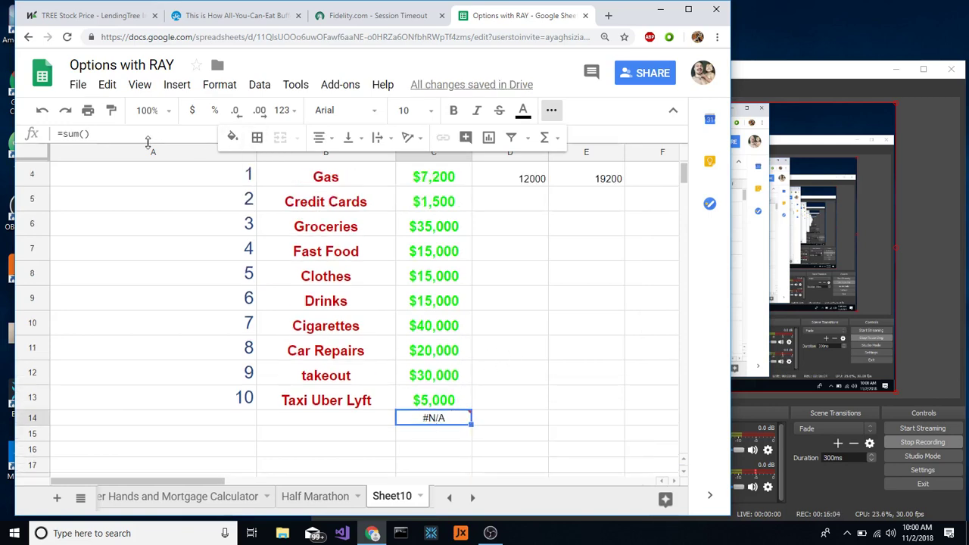
pyautogui.click(86, 134)
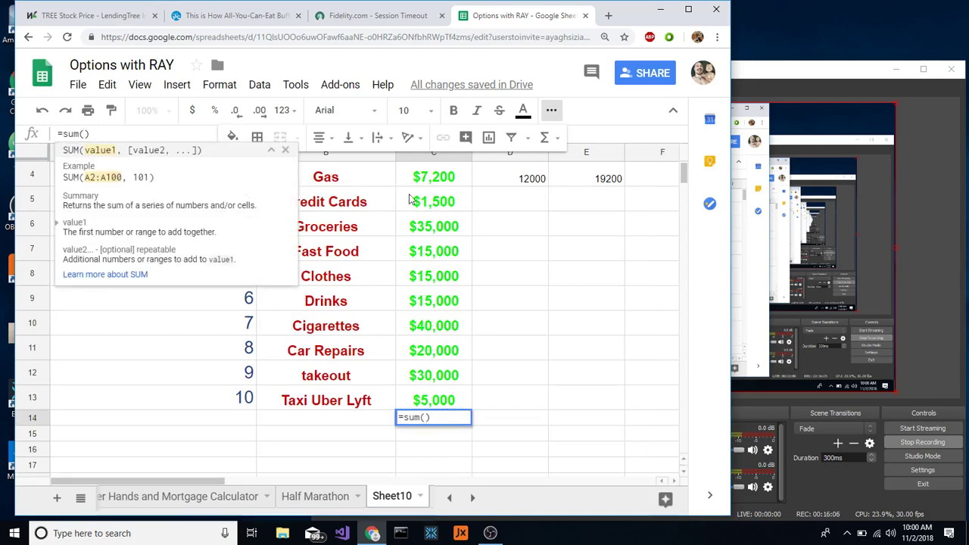
pyautogui.moveTo(436, 180); pyautogui.dragTo(437, 399)
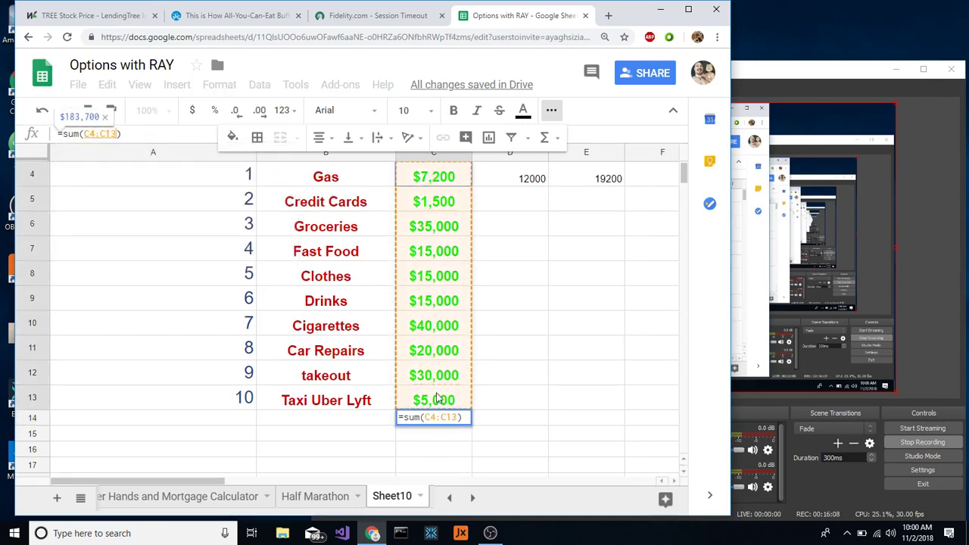
pyautogui.press('Return')
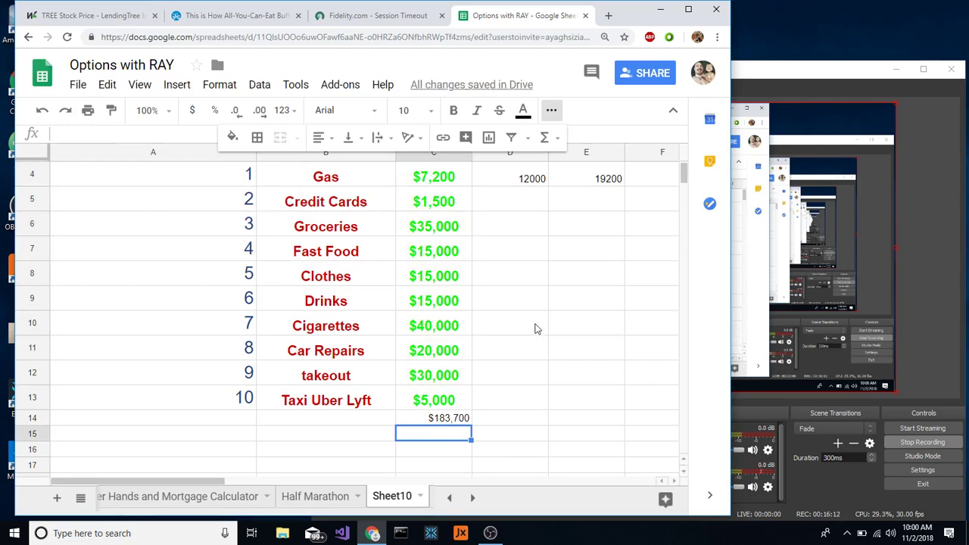
pyautogui.scroll(1, 535, 329)
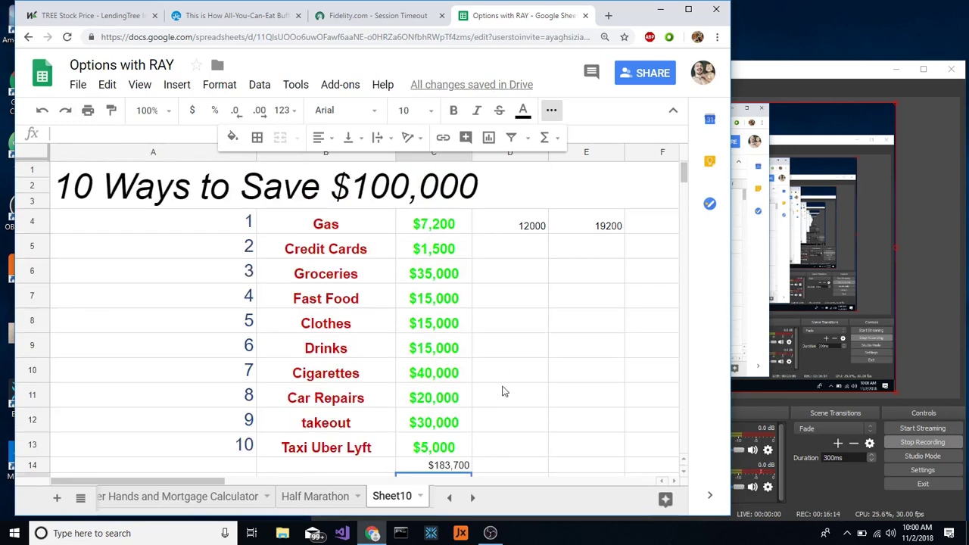
# Step: Format the $183,700 total in C14 as bold, font size 18
pyautogui.click(436, 466)
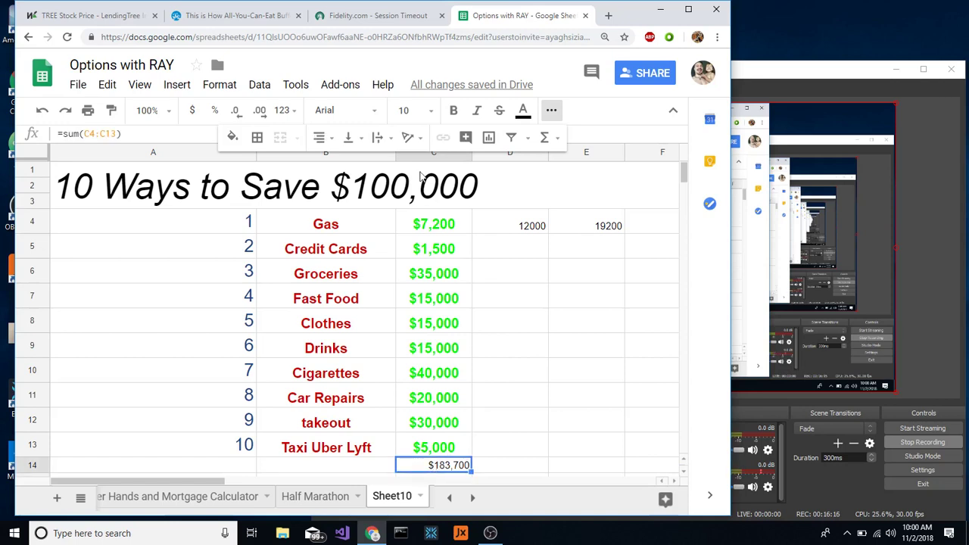
pyautogui.click(455, 111)
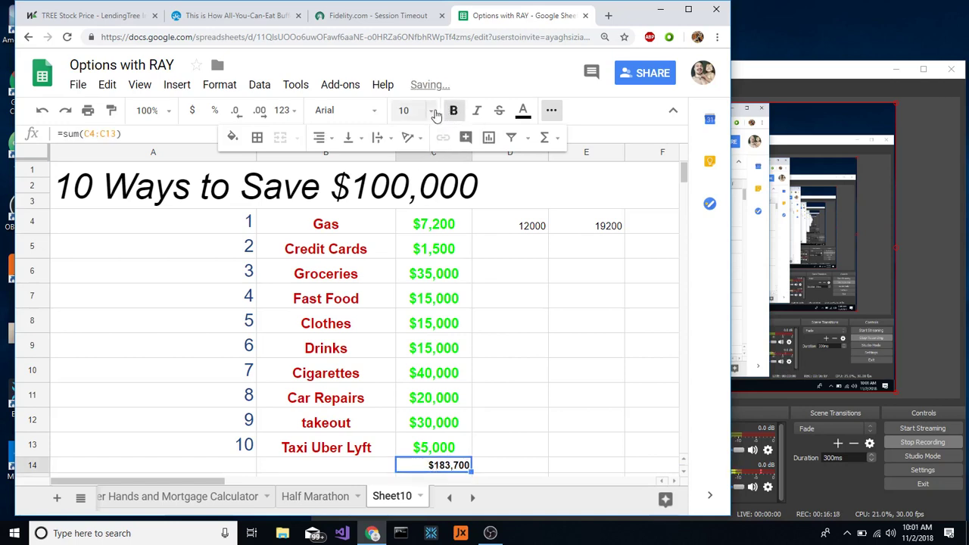
pyautogui.click(409, 111)
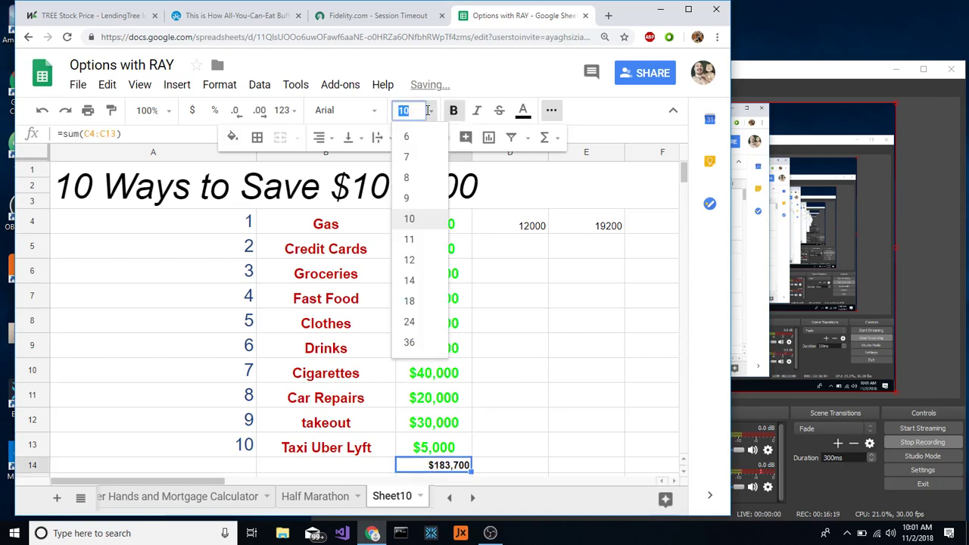
pyautogui.click(411, 301)
pyautogui.click(552, 319)
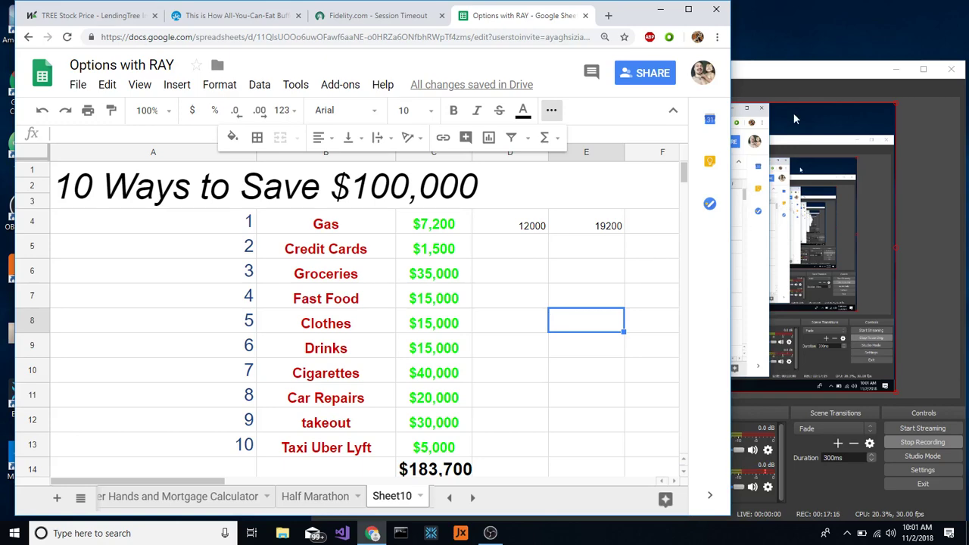
# Step: Switch to the OBS Studio window, leaving its recording running
pyautogui.click(813, 70)
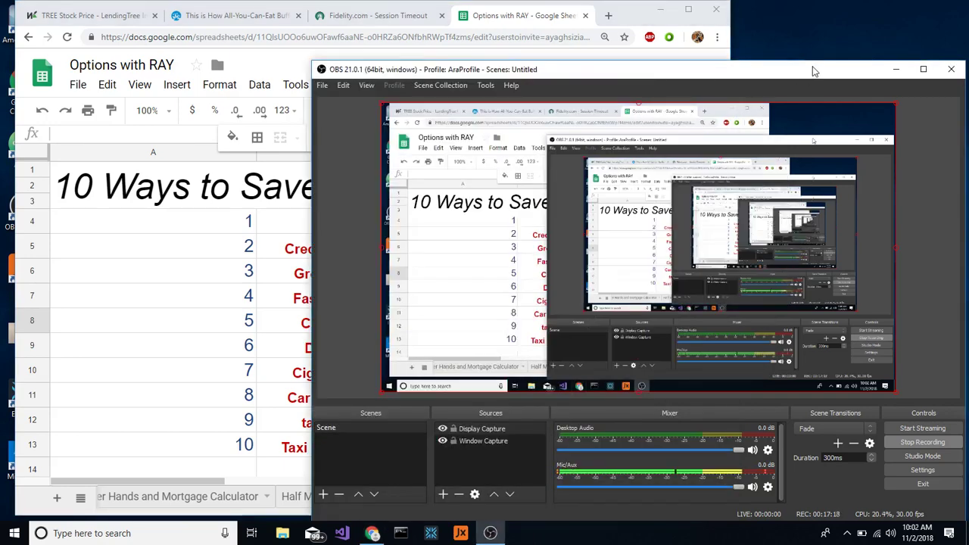